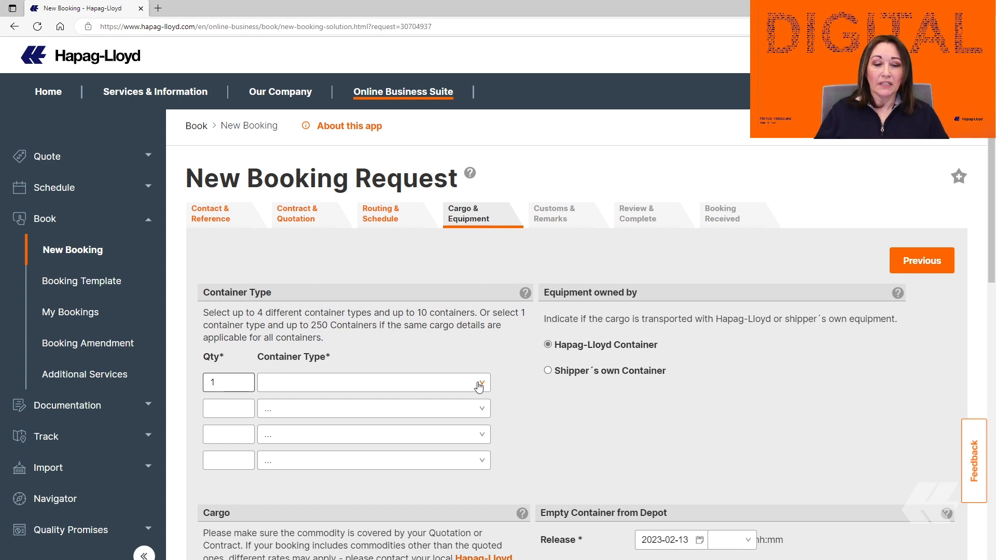
# - Choose 45GP High Cube Cont. as the container type for the one requested container
pyautogui.click(440, 390)
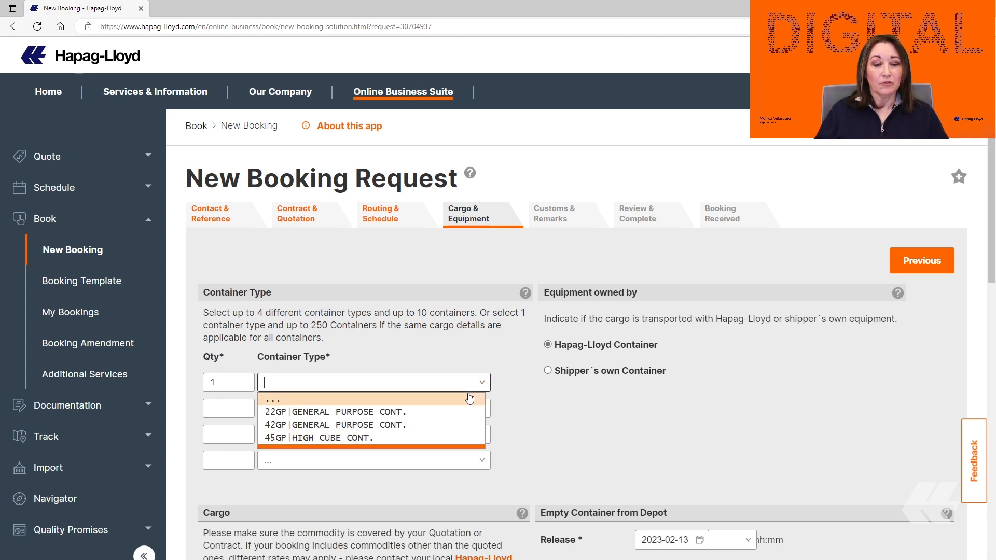
pyautogui.click(327, 438)
pyautogui.scroll(-3, 602, 431)
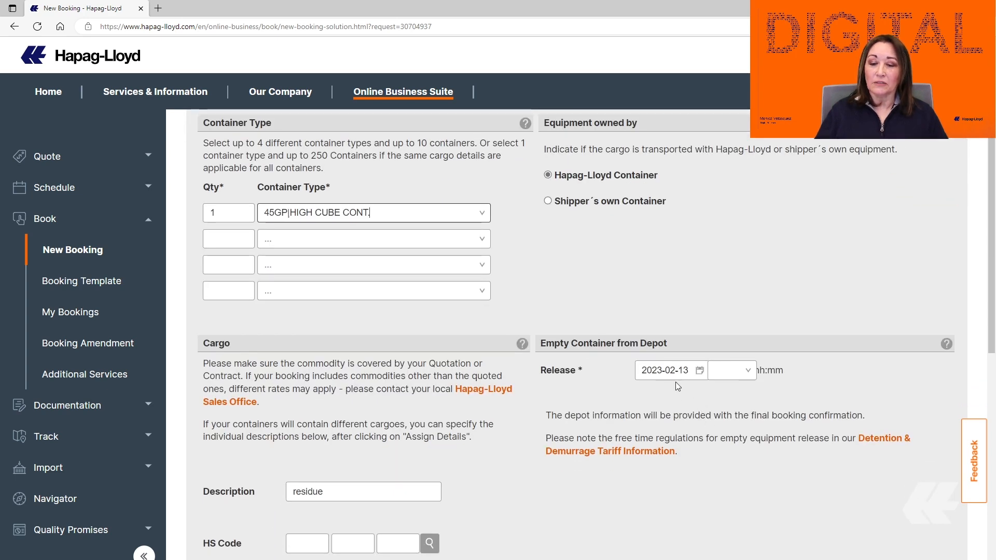
# - Enter HS code 39 06 90 for the residue cargo and assign the details to the container
pyautogui.scroll(-2, 566, 415)
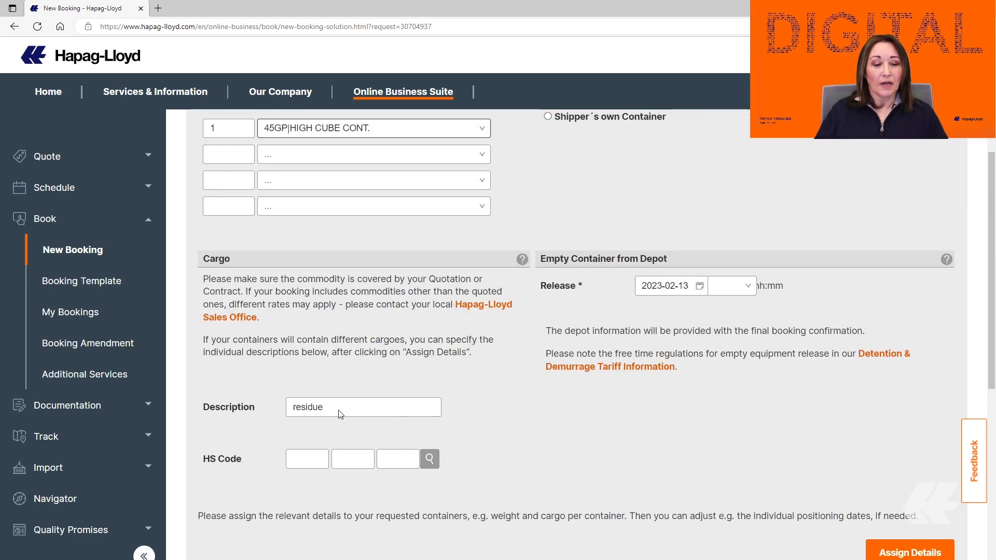
pyautogui.click(306, 466)
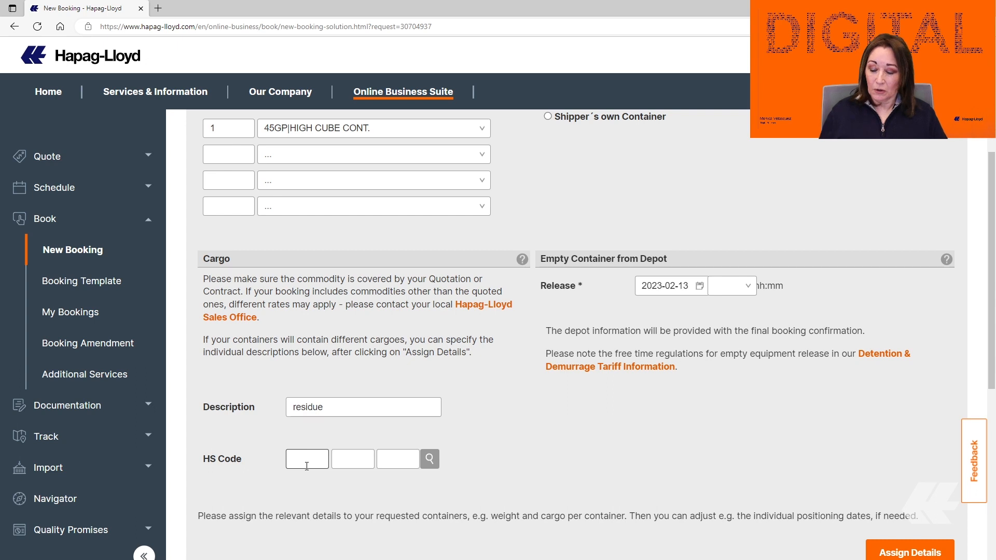
pyautogui.write('39')
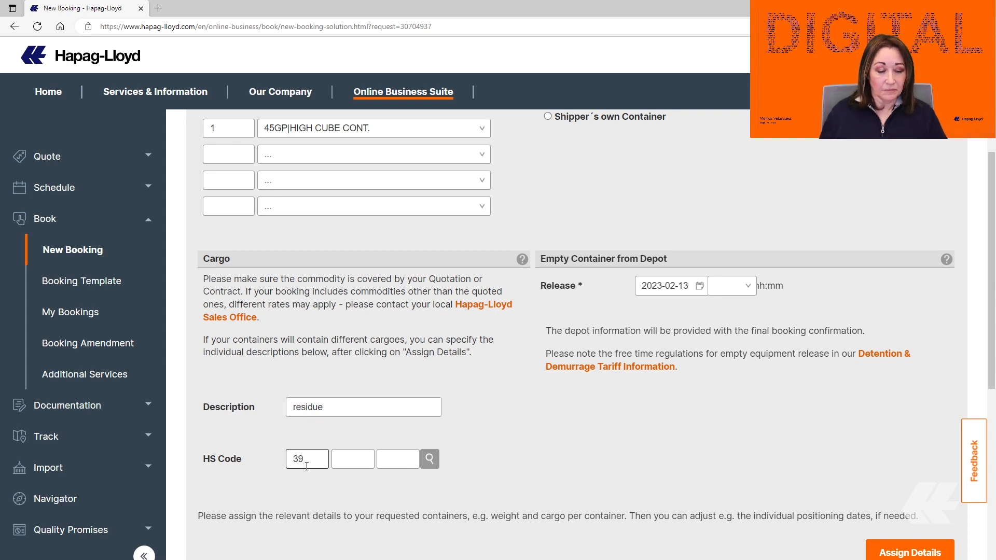
pyautogui.press('Tab')
pyautogui.write('06')
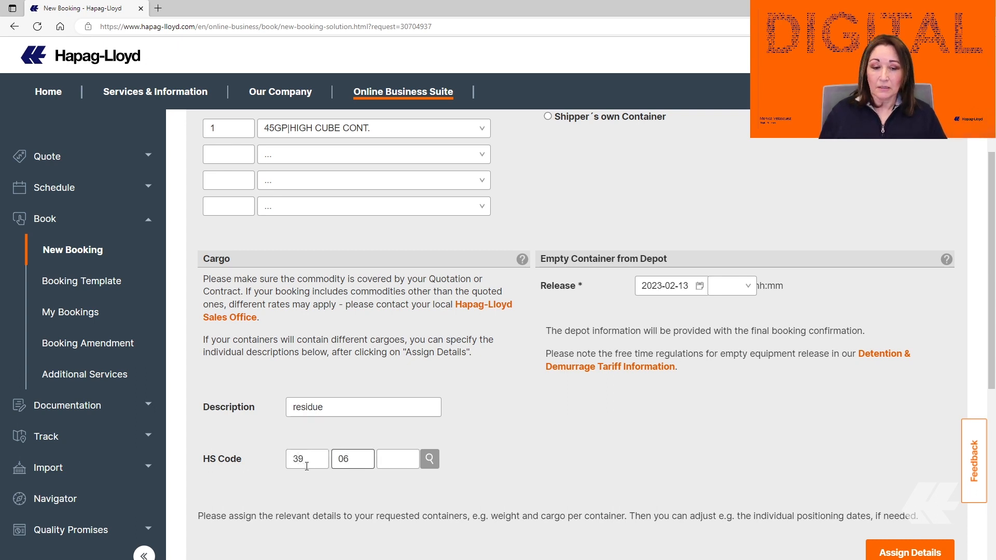
pyautogui.press('Tab')
pyautogui.write('90')
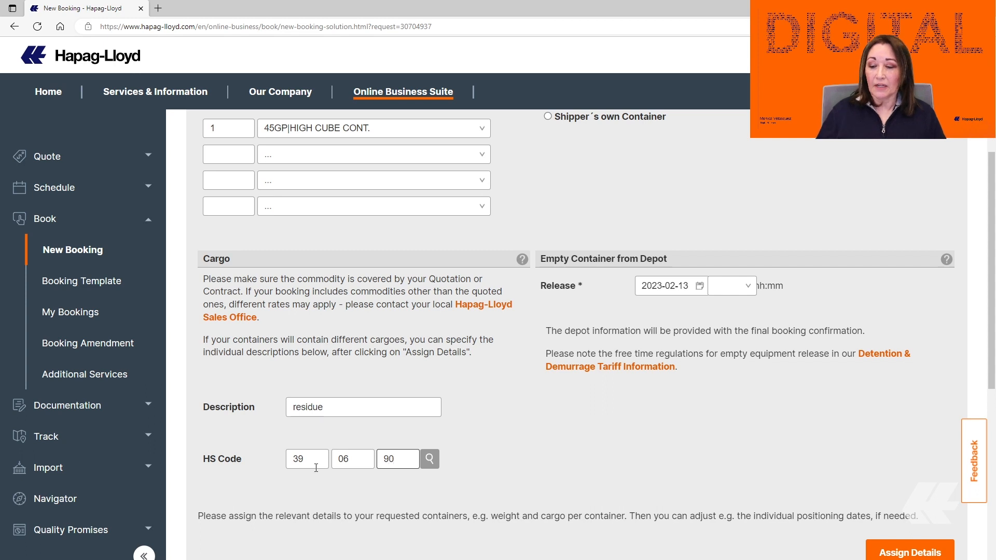
pyautogui.click(910, 553)
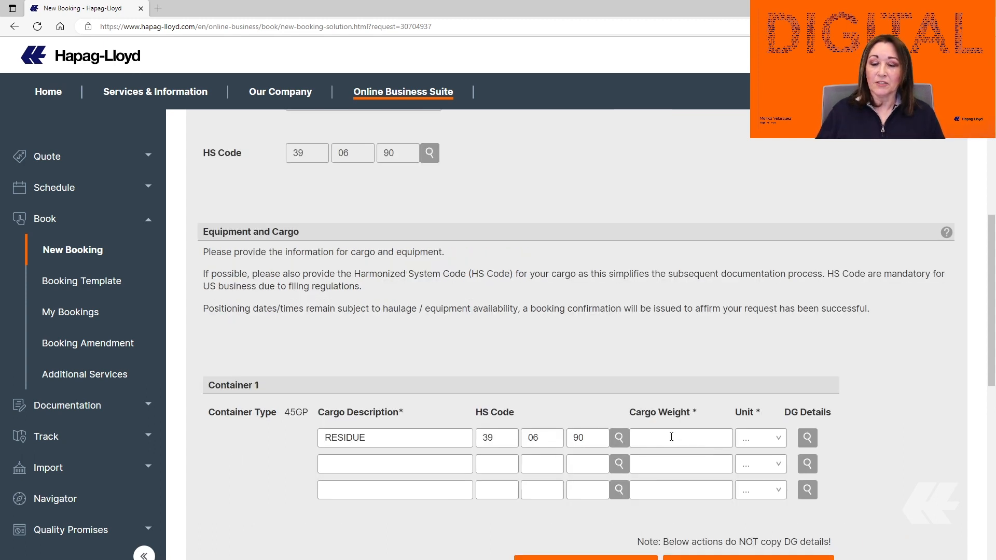
# - Set the cargo weight of the residue line in Container 1 to 1800 kg
pyautogui.click(667, 437)
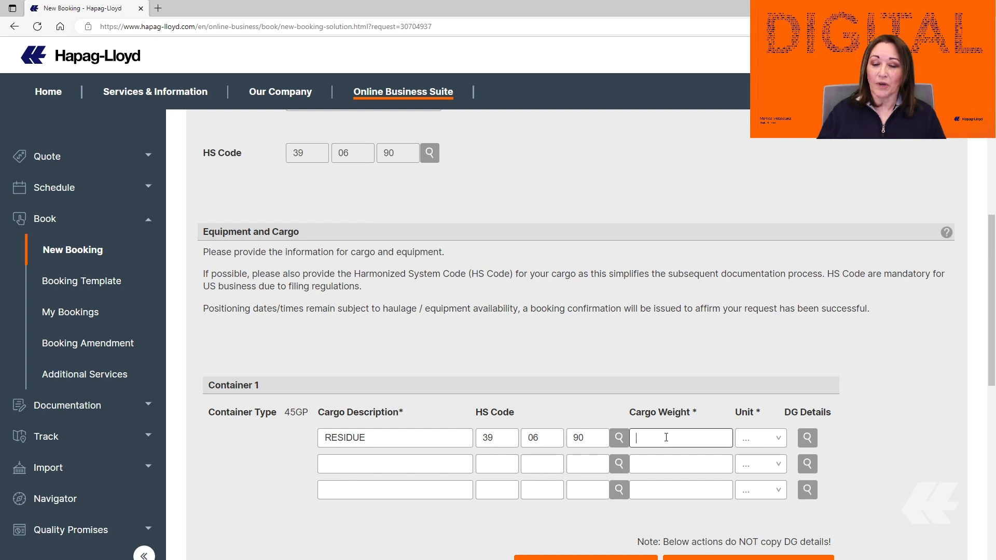
pyautogui.write('1800')
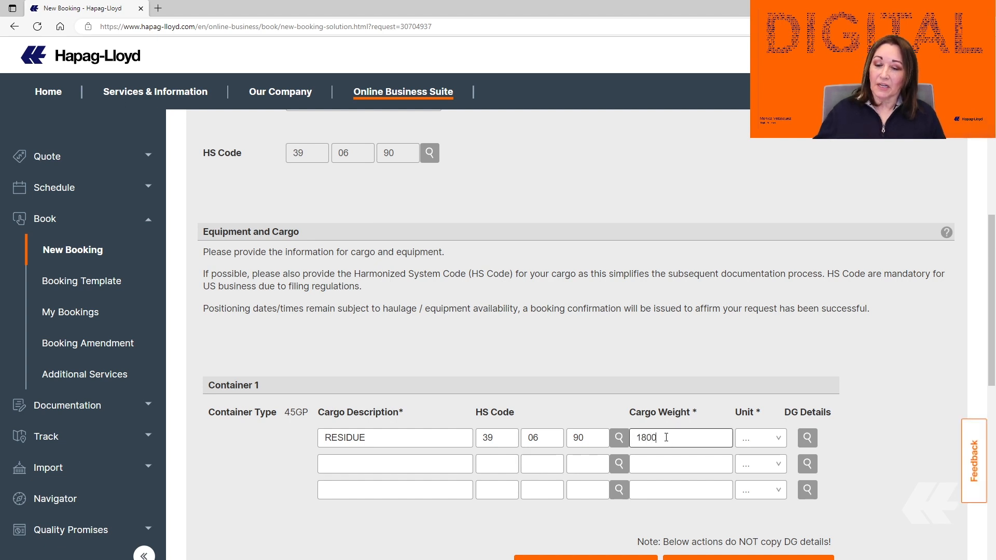
pyautogui.click(777, 440)
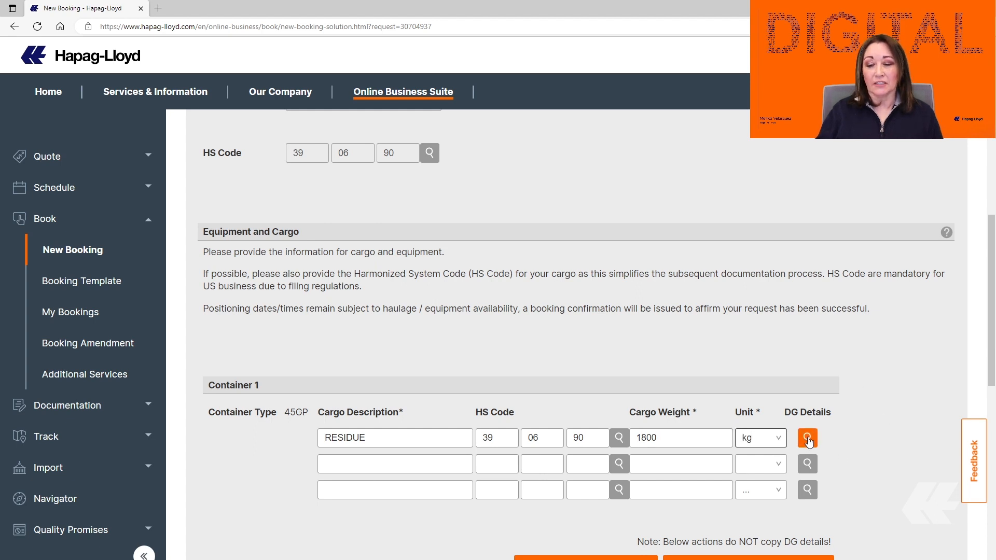
# - In the residue cargo's DG details, enter UN number 1866 and choose IMDG class 3 Flammable liquid
pyautogui.click(783, 351)
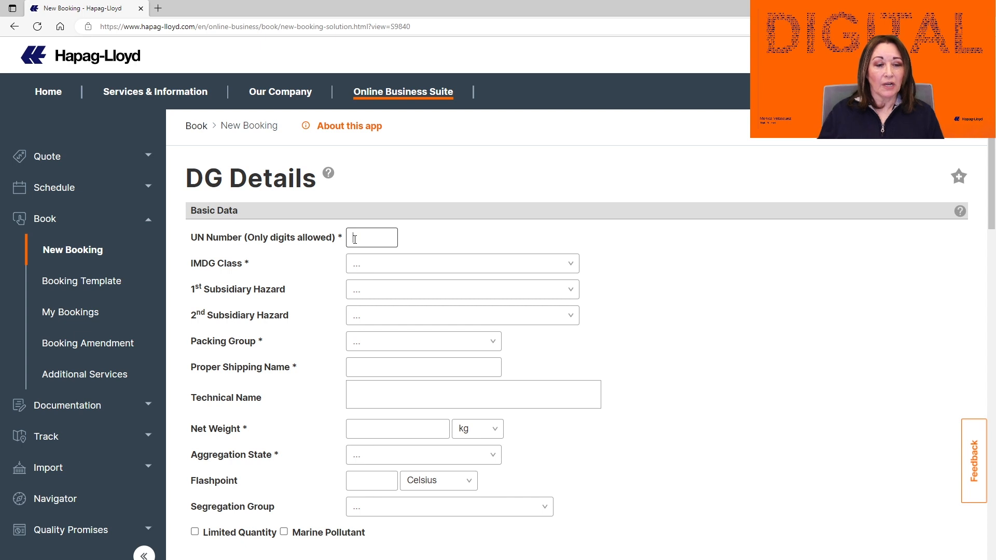
pyautogui.write('866')
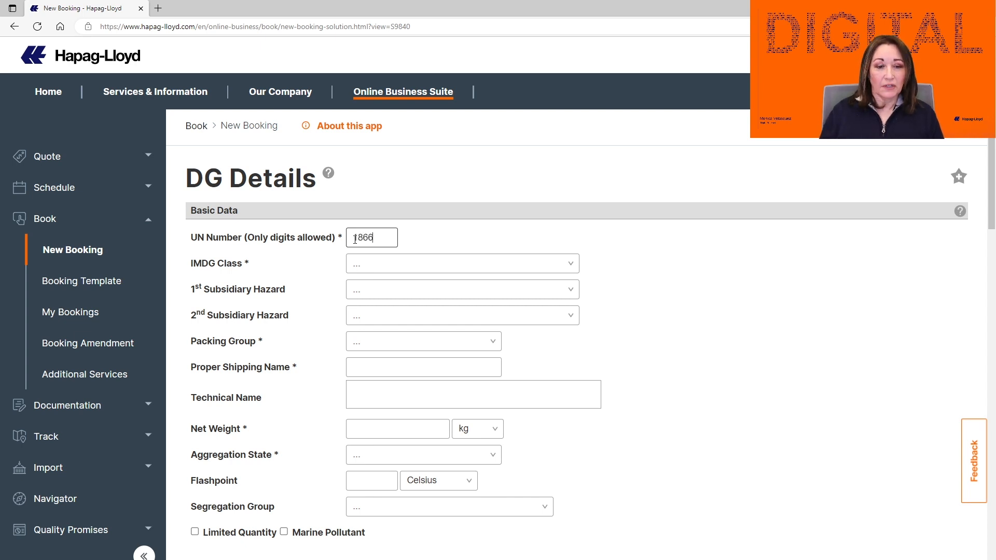
pyautogui.click(399, 259)
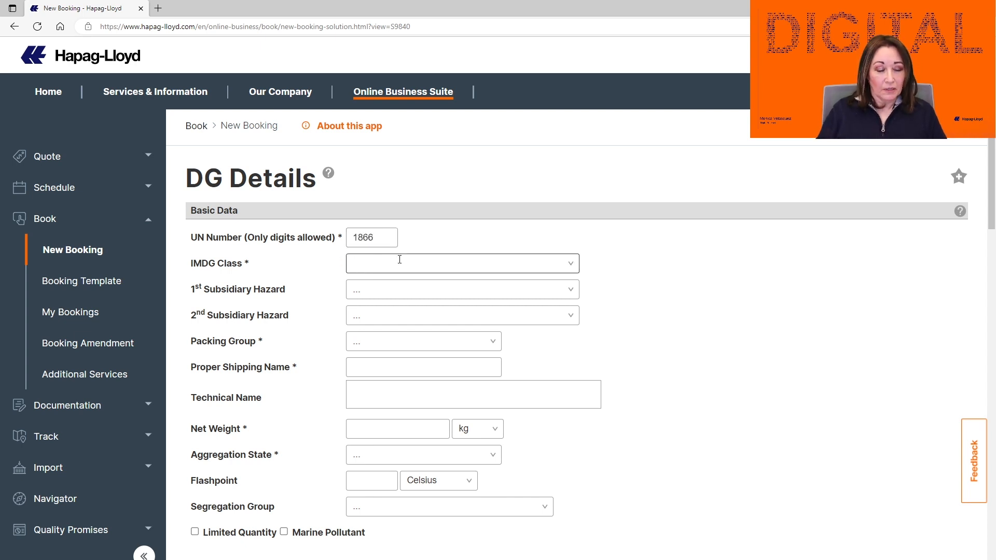
pyautogui.write('3')
pyautogui.click(393, 286)
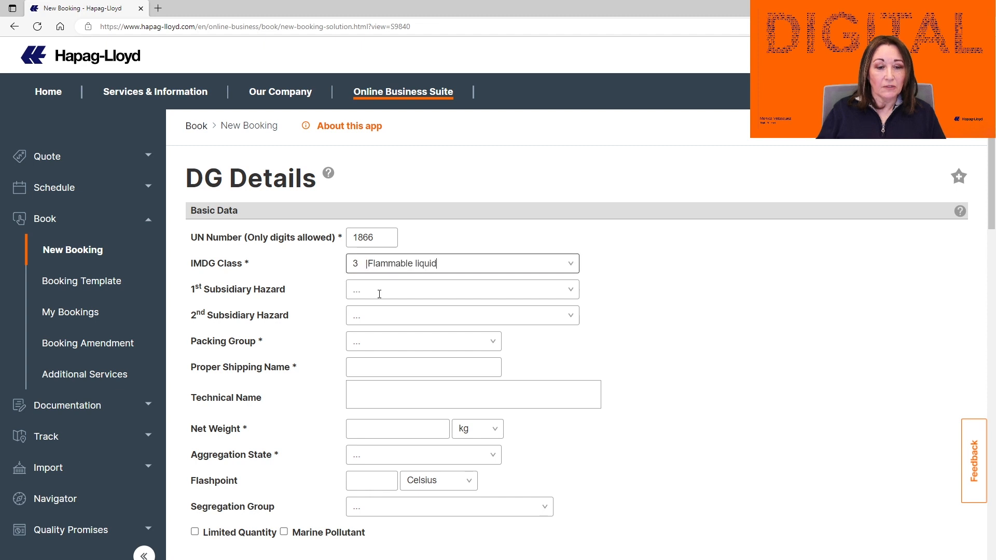
# - Select Packing Group III and enter "jonycril" as the proper shipping name
pyautogui.click(357, 341)
pyautogui.write('3')
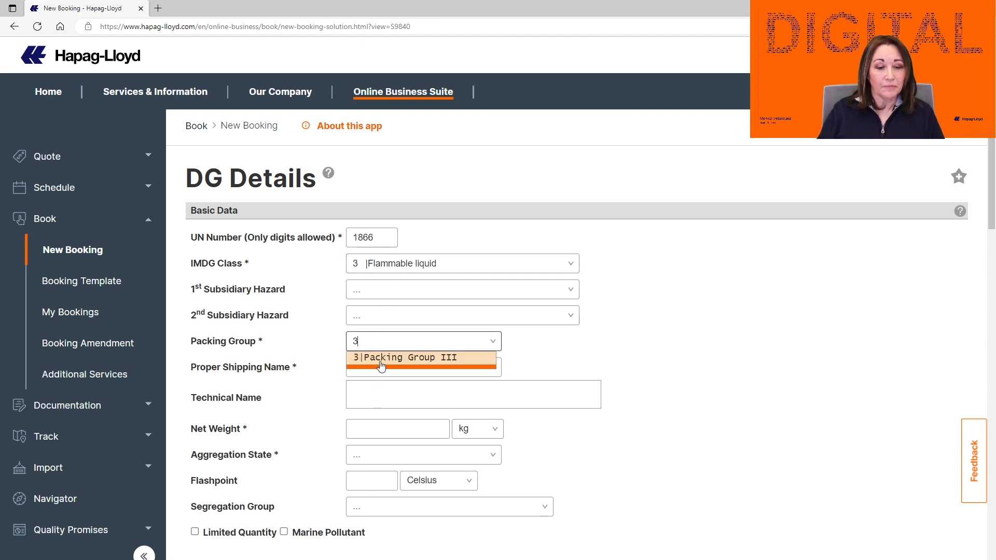
pyautogui.click(383, 363)
pyautogui.click(373, 367)
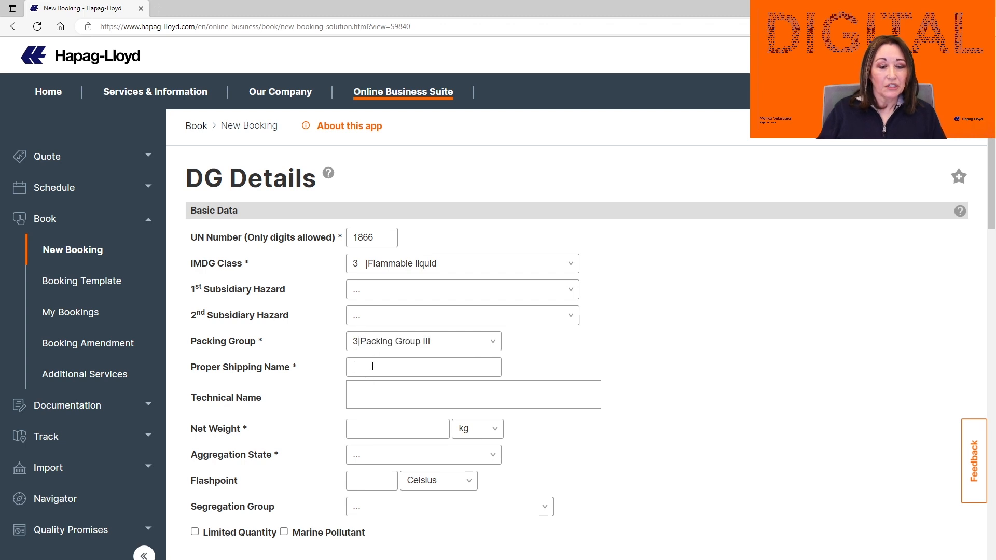
pyautogui.write('j')
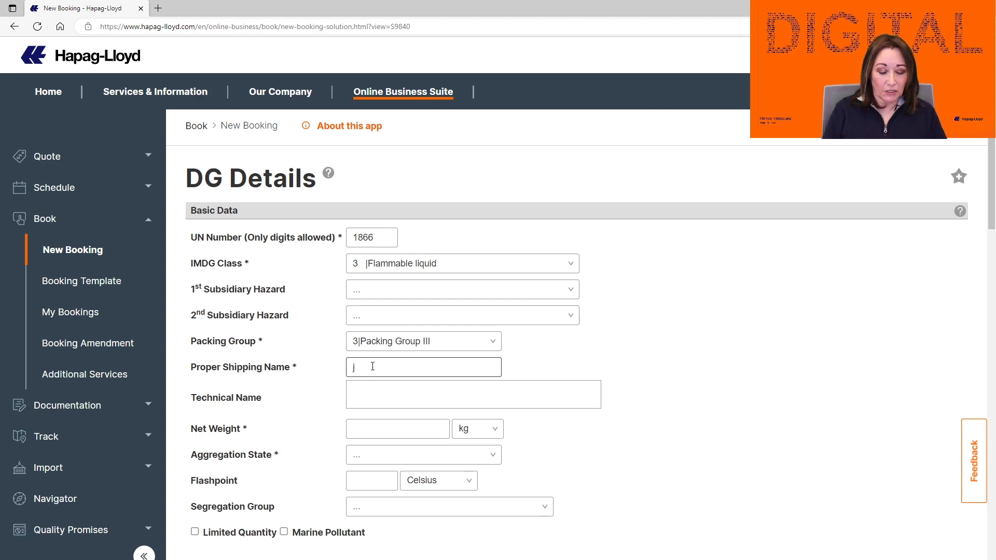
pyautogui.write('onycril')
# - Set the dangerous cargo's net weight to 1700 kg and its aggregation state to Liquid
pyautogui.scroll(-2, 363, 358)
pyautogui.click(355, 347)
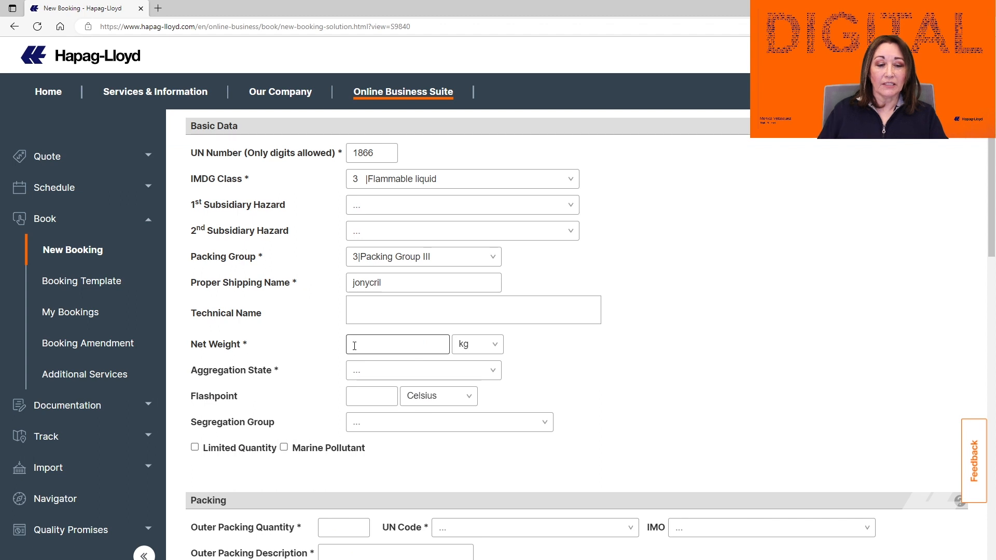
pyautogui.write('170')
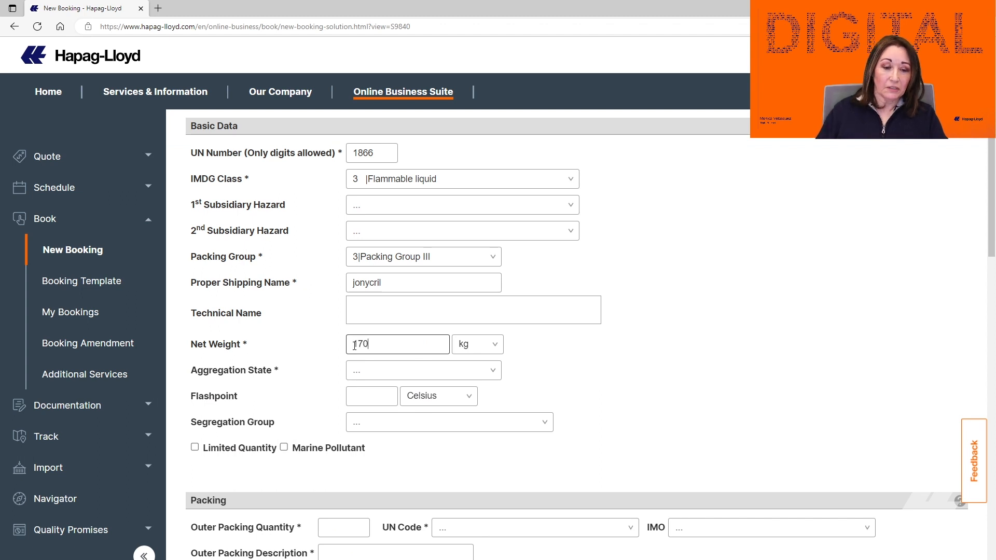
pyautogui.write('0')
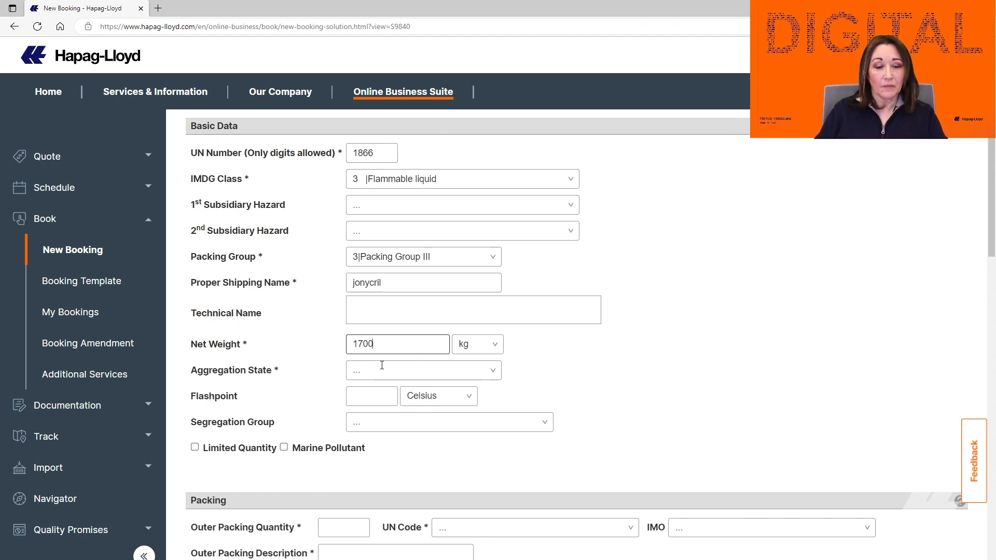
pyautogui.click(379, 370)
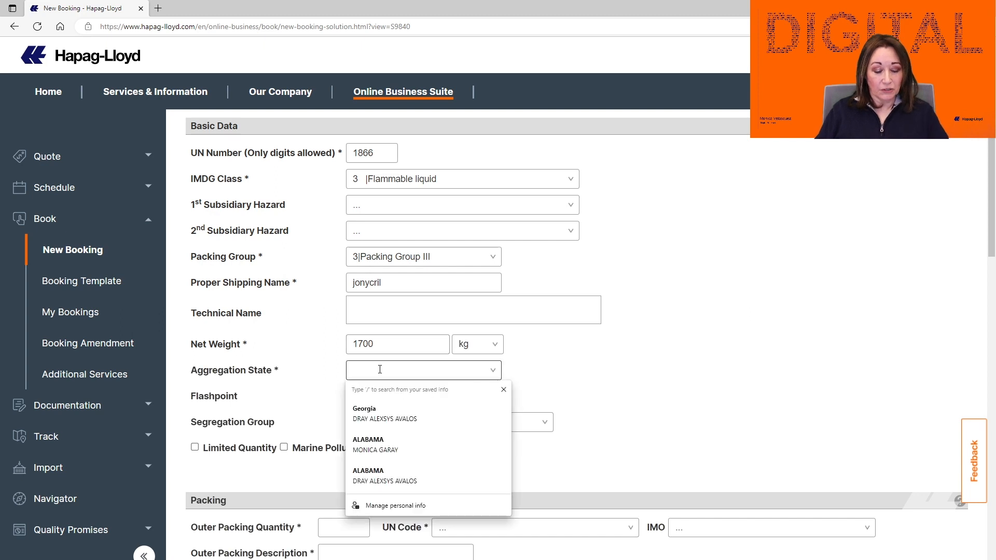
pyautogui.write('l')
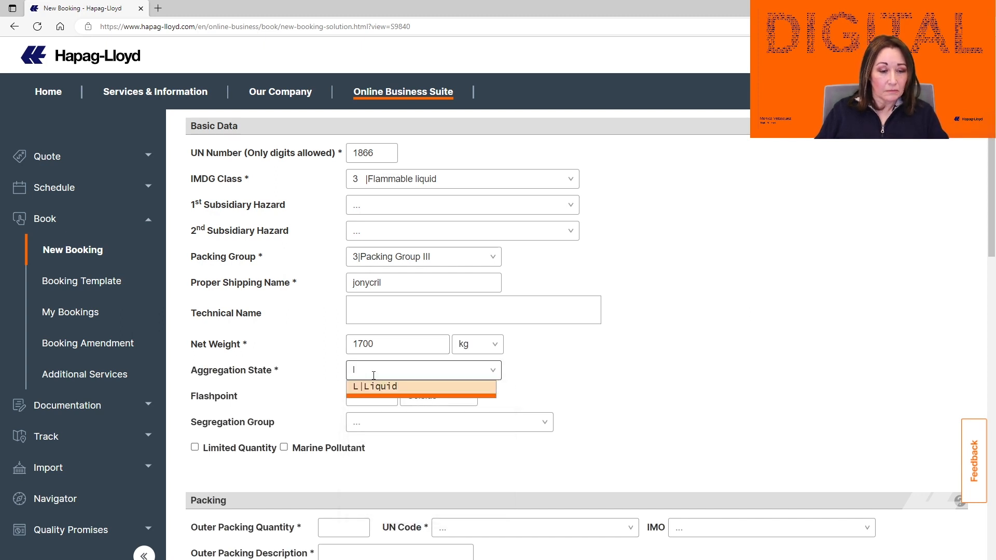
pyautogui.press('Return')
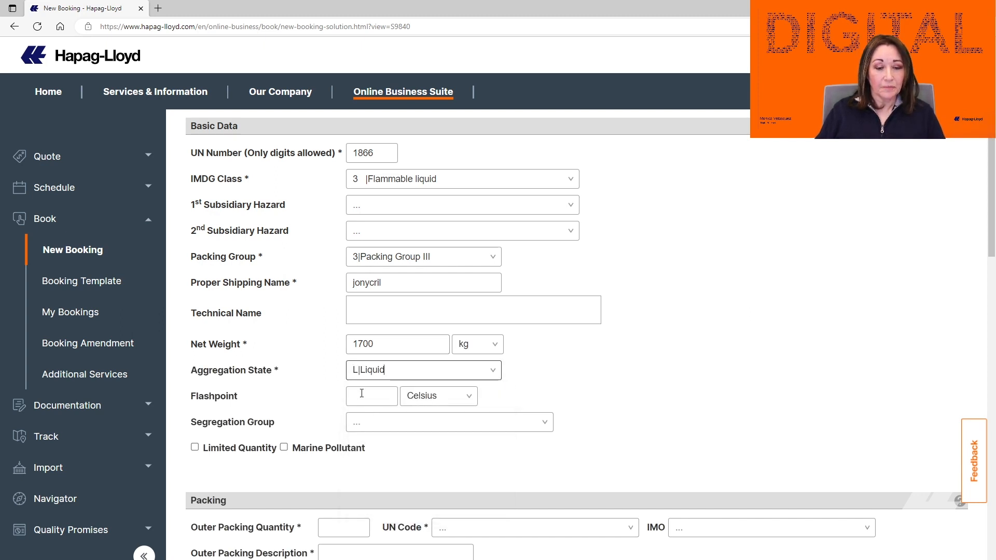
# - Set the flashpoint of the dangerous cargo to 33 Celsius
pyautogui.click(361, 395)
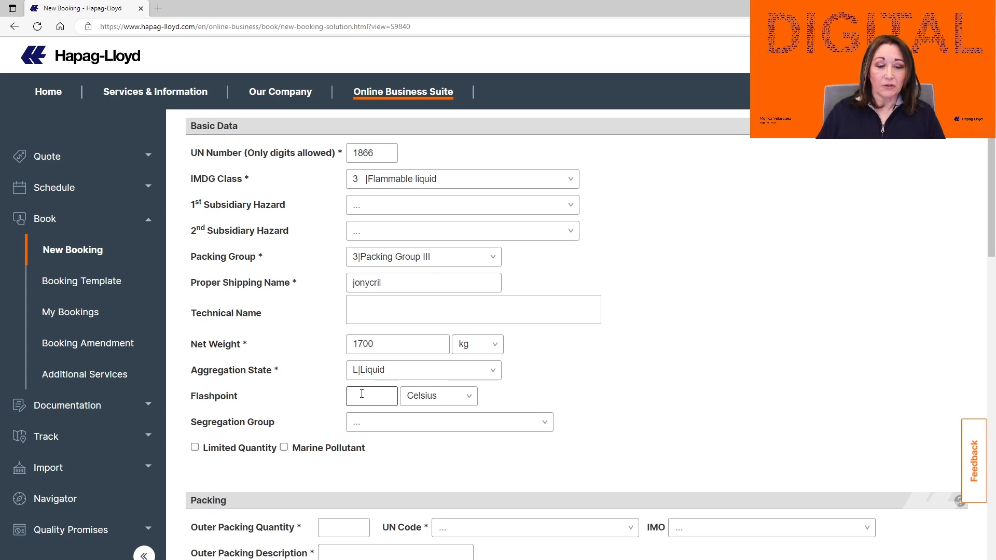
pyautogui.write('6')
pyautogui.press('BackSpace')
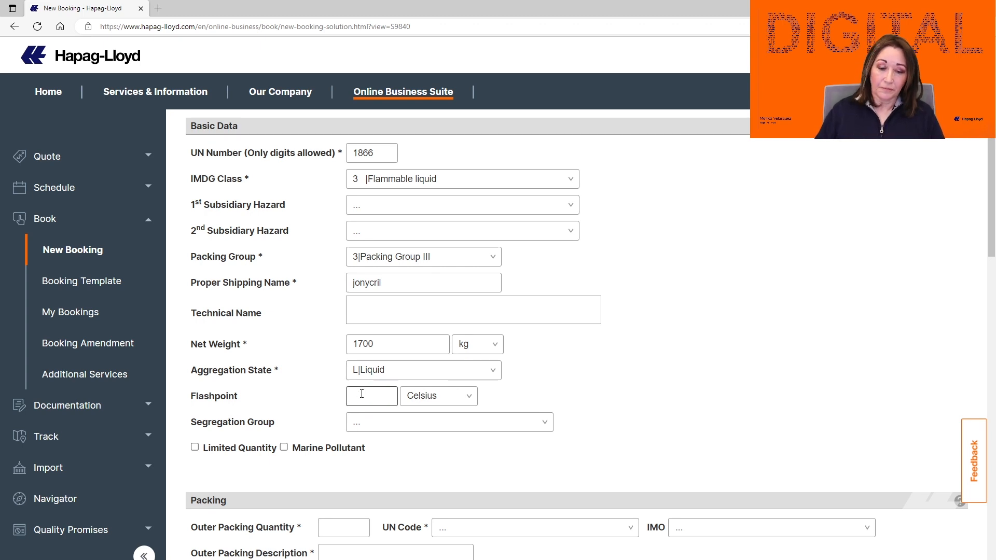
pyautogui.write('33')
# - Set the outer packing quantity to 80 with UN code DI Drum, iron
pyautogui.scroll(-3, 421, 424)
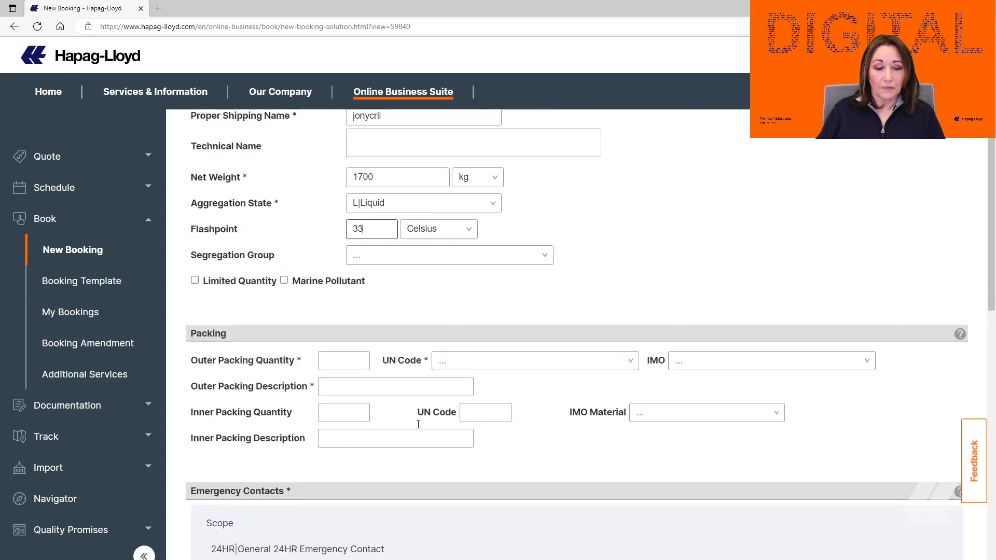
pyautogui.click(336, 354)
pyautogui.write('80')
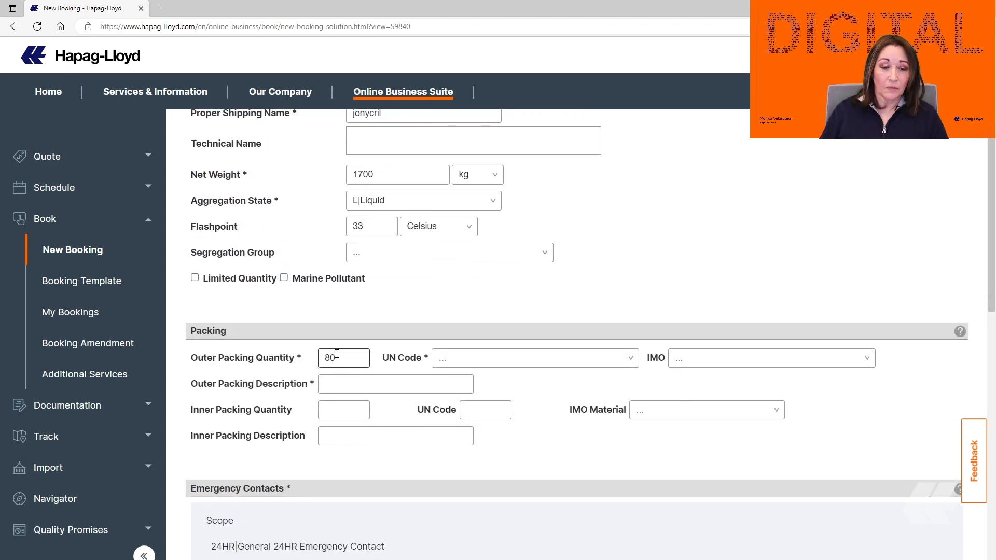
pyautogui.click(462, 357)
pyautogui.write('d')
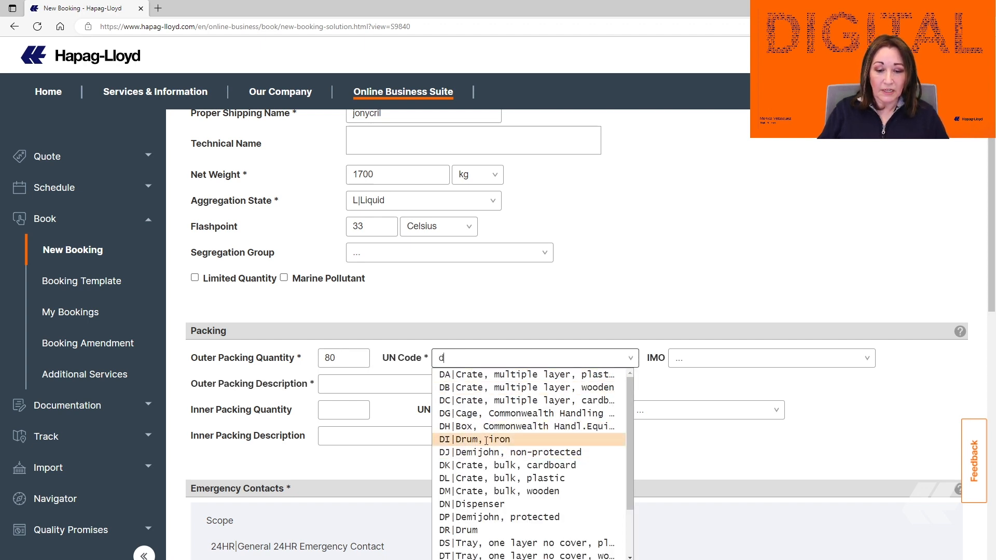
pyautogui.click(488, 439)
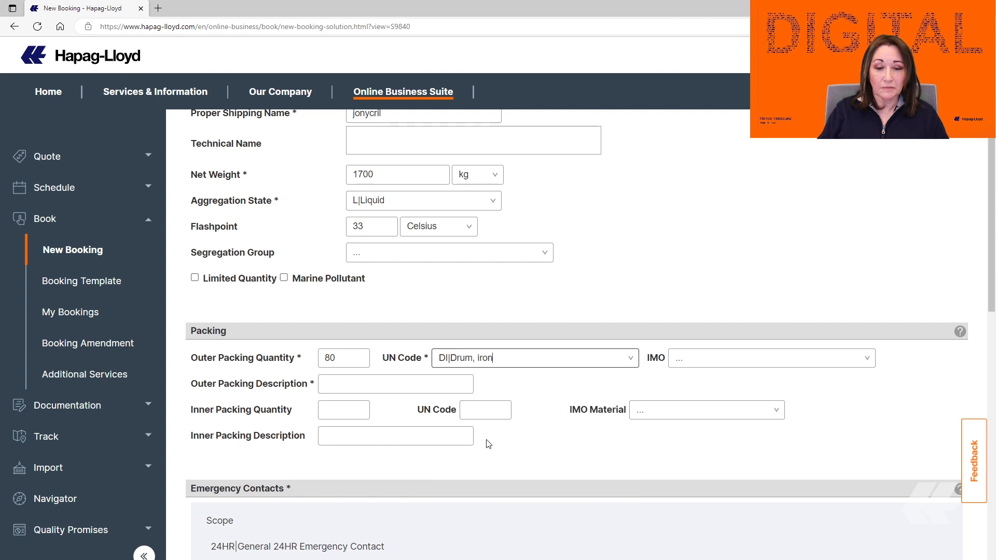
# - Choose 1A2 Drums/Steel/Removable head as the IMO packing code for the outer packing
pyautogui.click(863, 361)
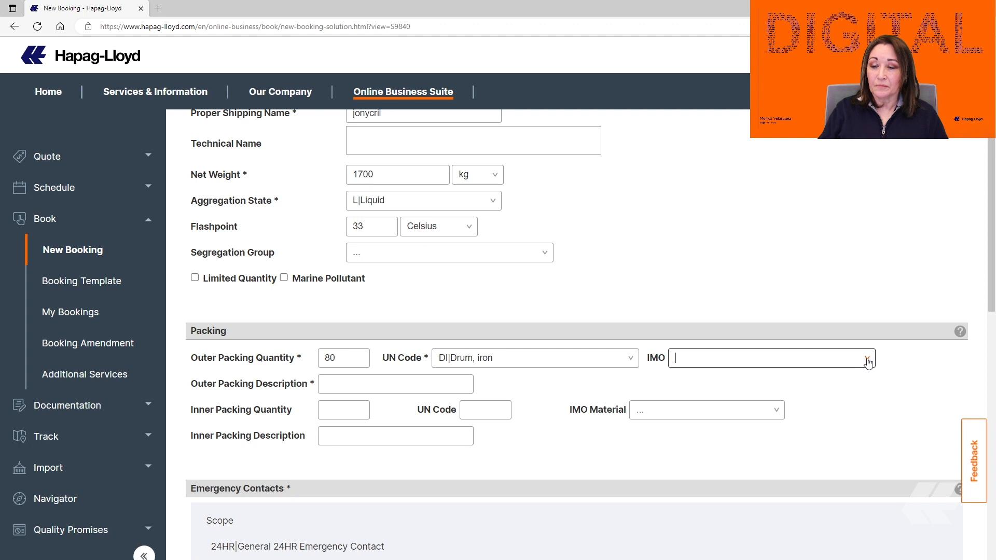
pyautogui.click(866, 360)
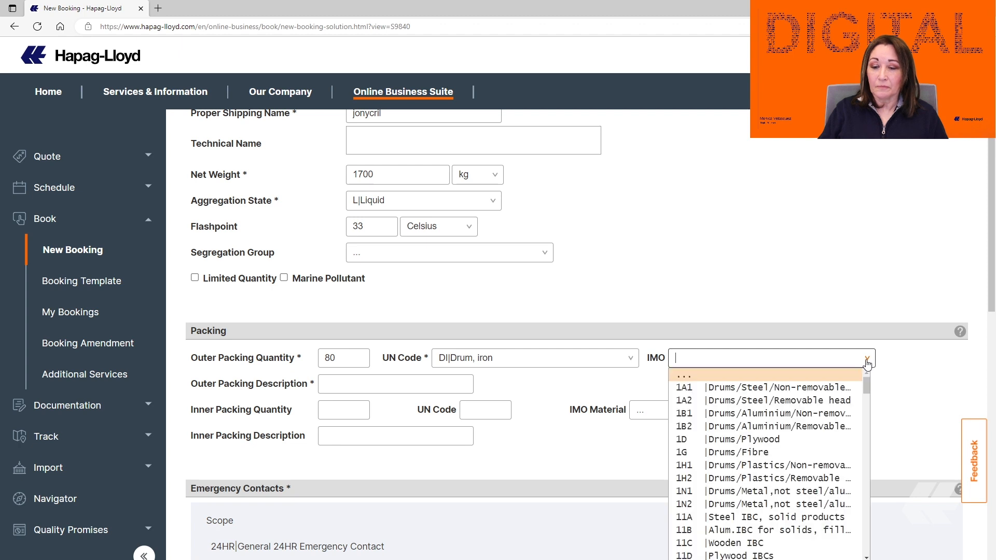
pyautogui.click(763, 403)
pyautogui.click(757, 405)
pyautogui.click(756, 402)
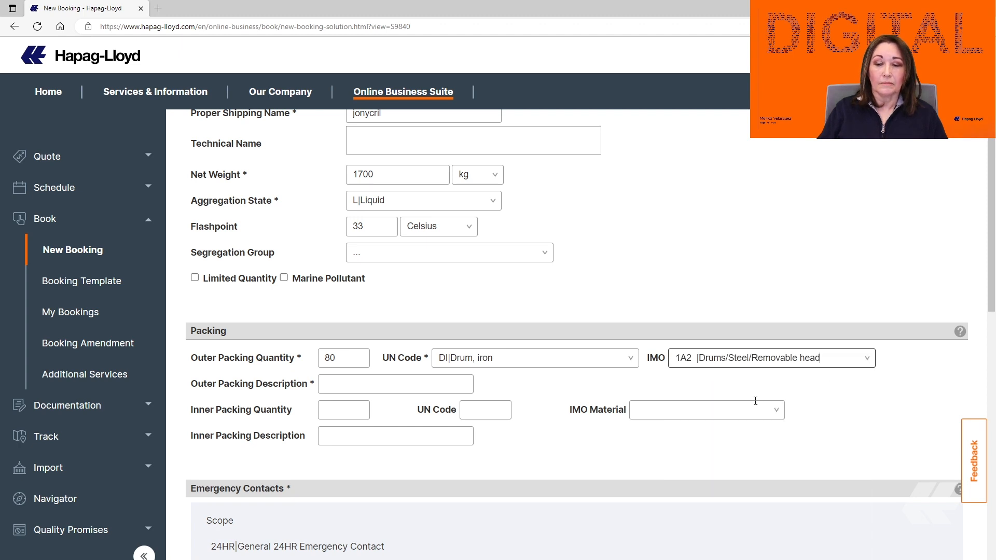
# - Describe the outer packing of the dangerous cargo as drums
pyautogui.click(402, 386)
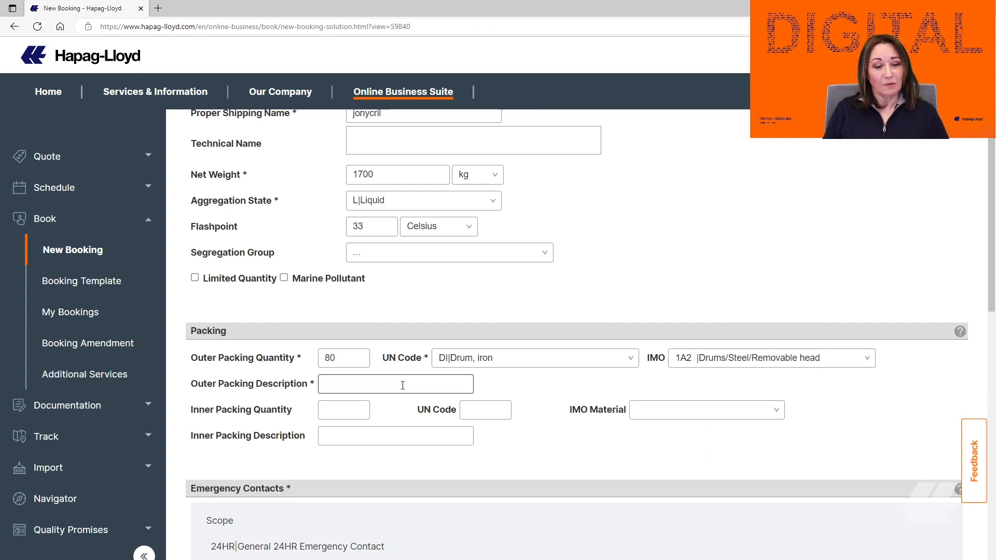
pyautogui.write('dru')
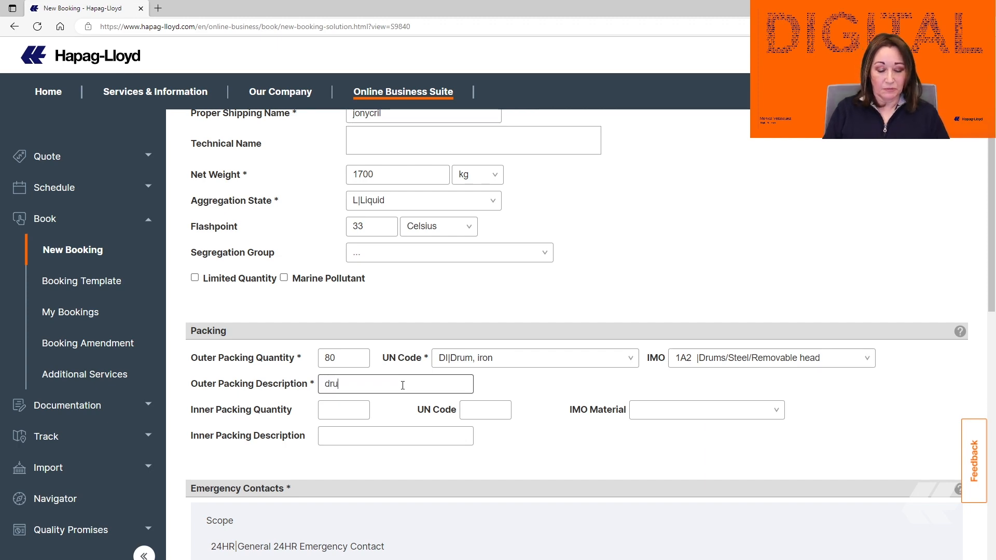
pyautogui.write('ms')
# - Fill in the general 24HR emergency contact with name chemtrec, its phone number and reference random, and save the dangerous goods details
pyautogui.scroll(-5, 349, 478)
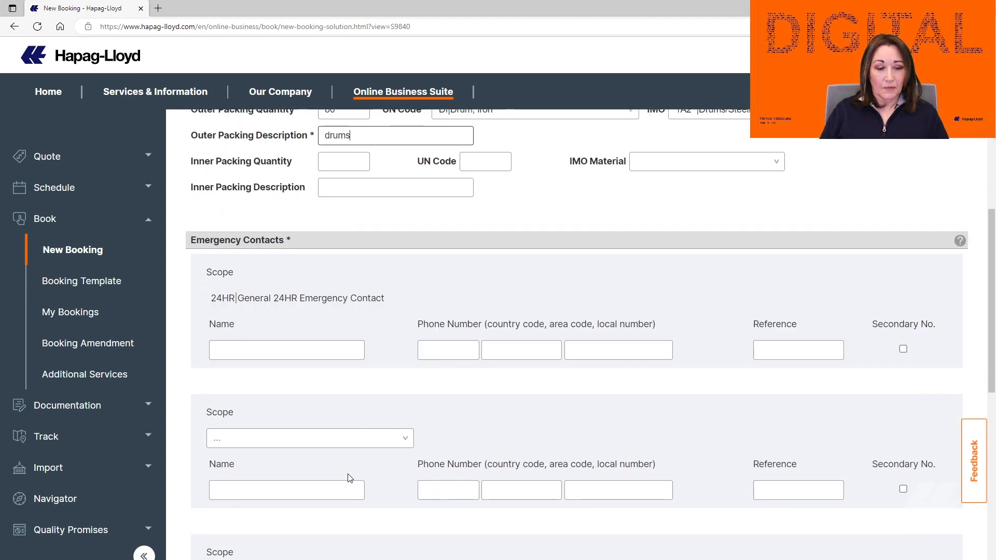
pyautogui.click(235, 343)
pyautogui.write('ch')
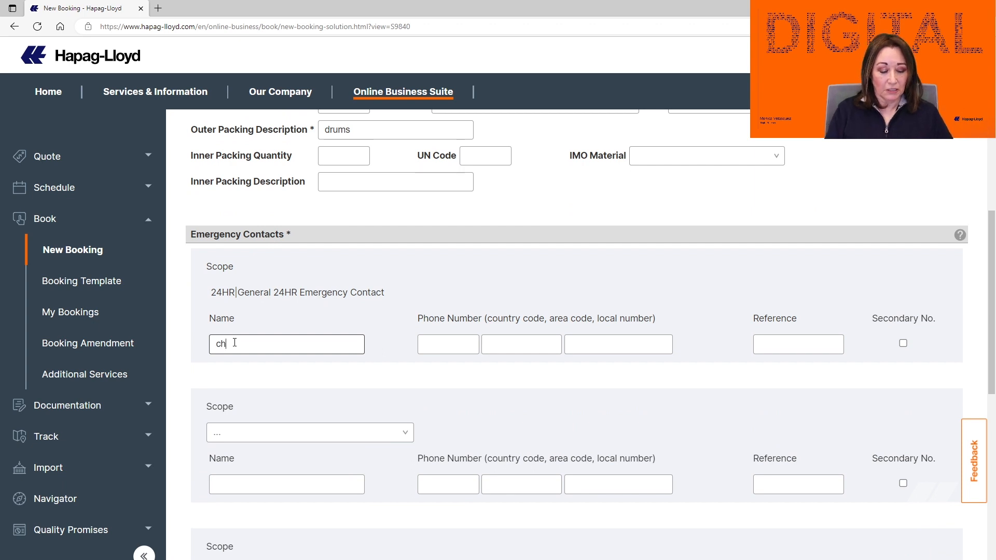
pyautogui.write('emtrec')
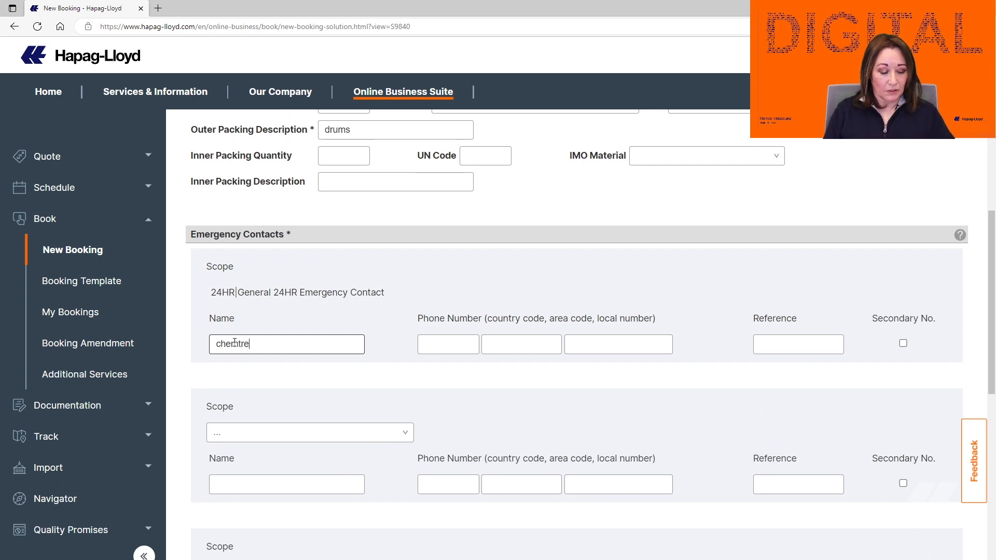
pyautogui.click(453, 342)
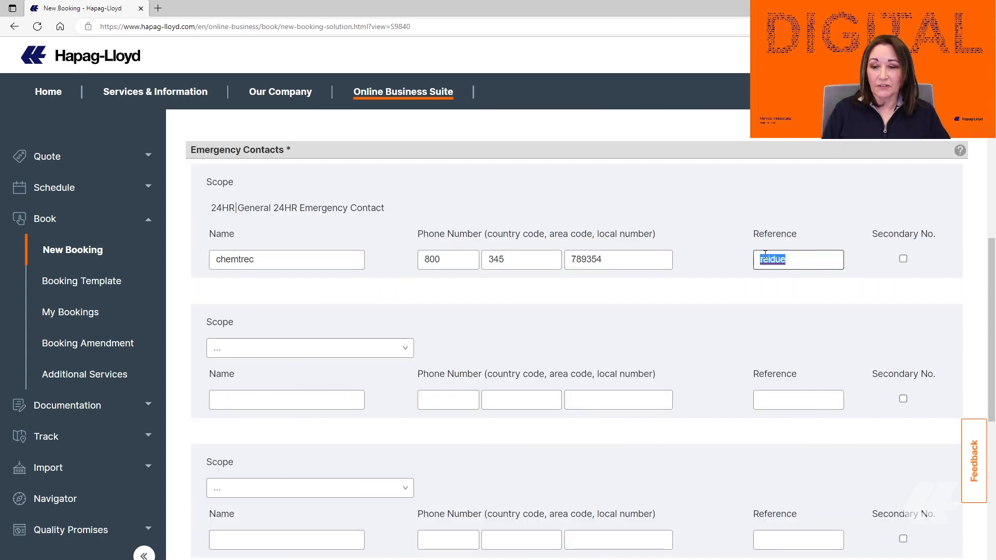
pyautogui.write('r')
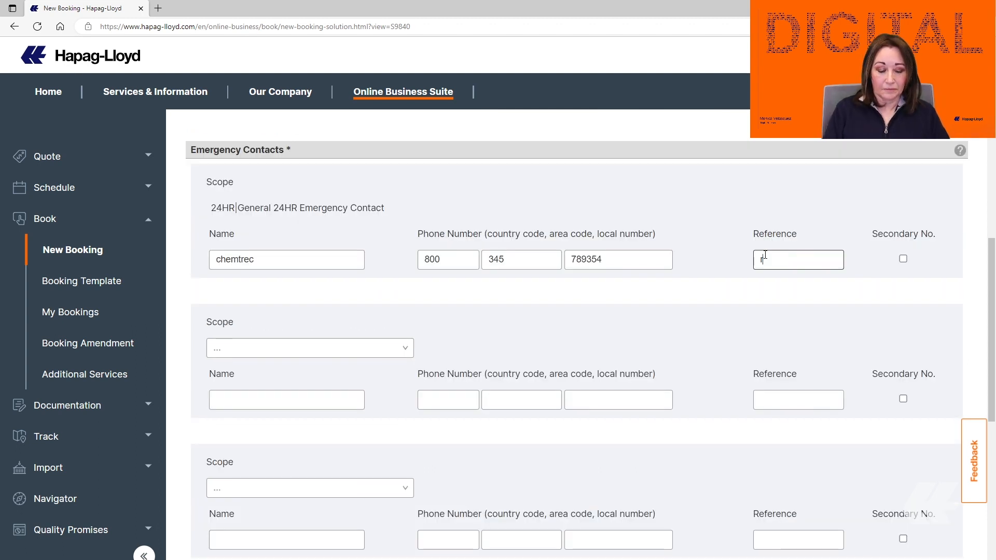
pyautogui.write('andom')
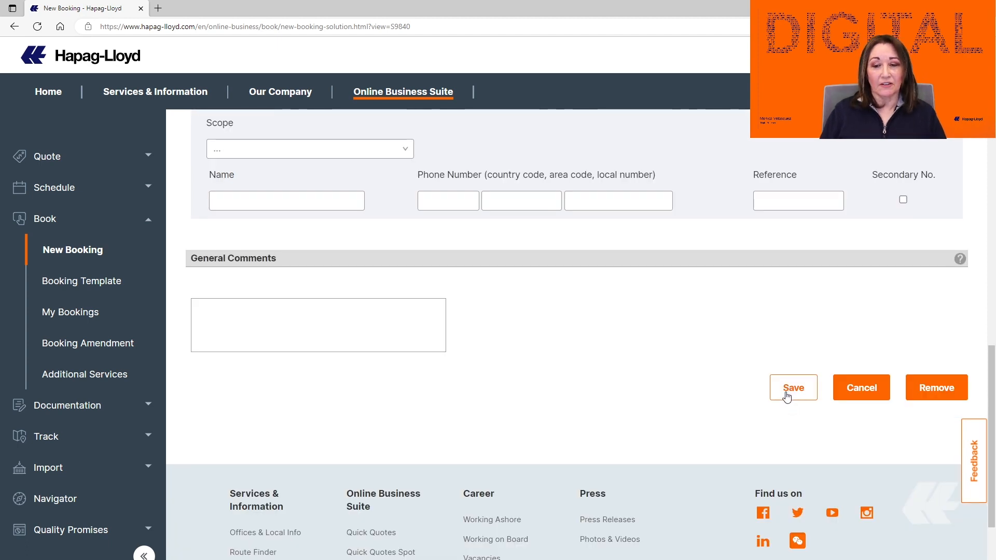
pyautogui.click(787, 396)
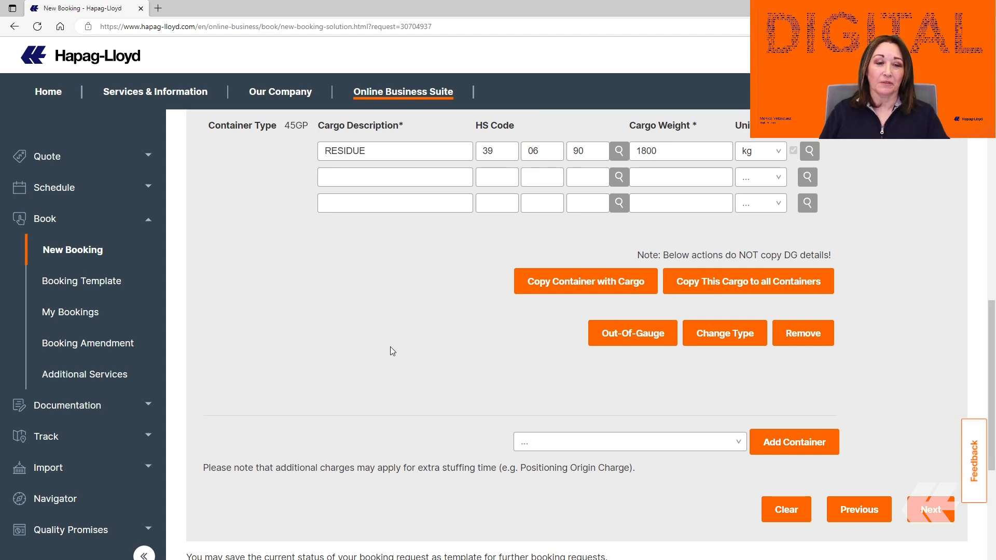
# - Request one container of type 45RT Reefer Container in the new booking request
pyautogui.scroll(-3, 494, 490)
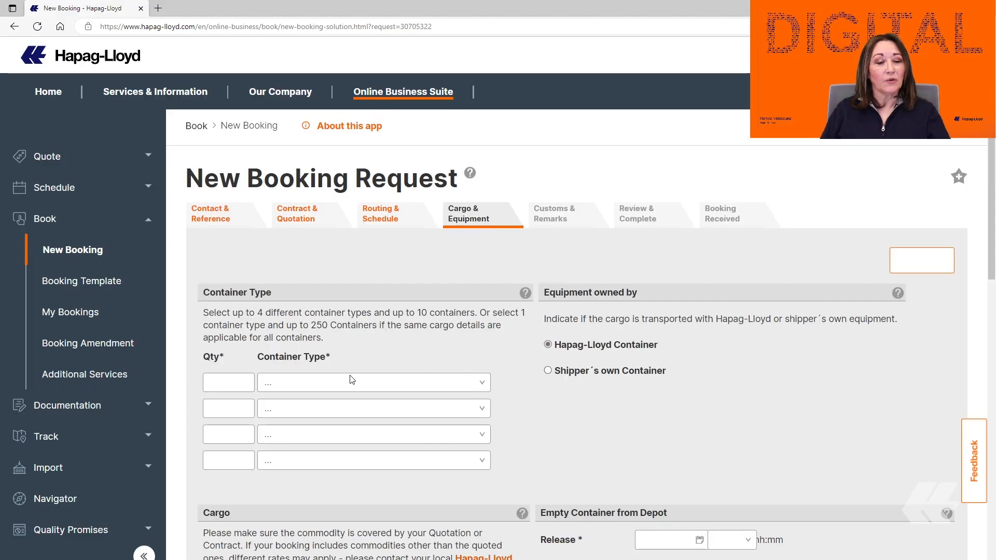
pyautogui.click(229, 382)
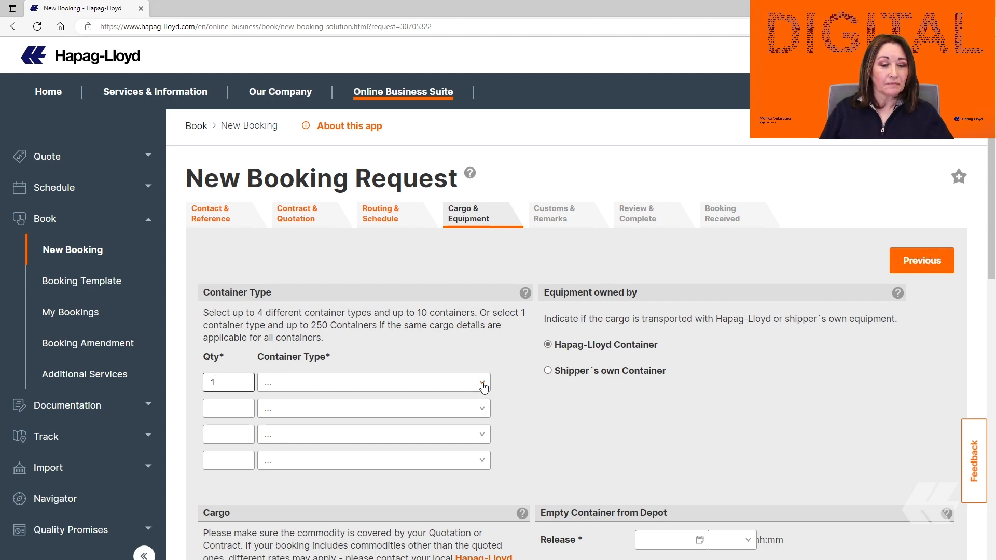
pyautogui.click(484, 387)
pyautogui.click(444, 425)
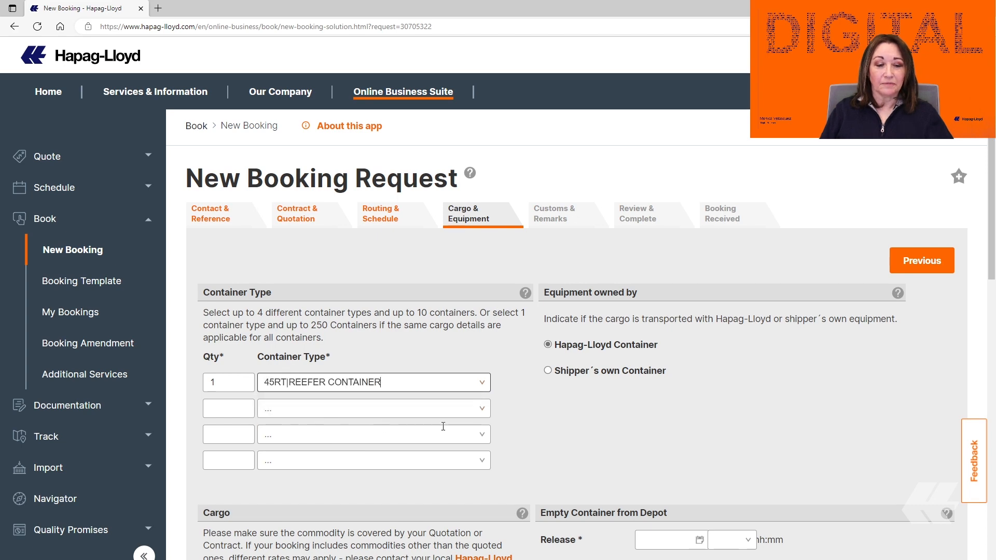
# - Set the empty reefer container's release date from the depot to 2023-02-13
pyautogui.scroll(-3, 574, 413)
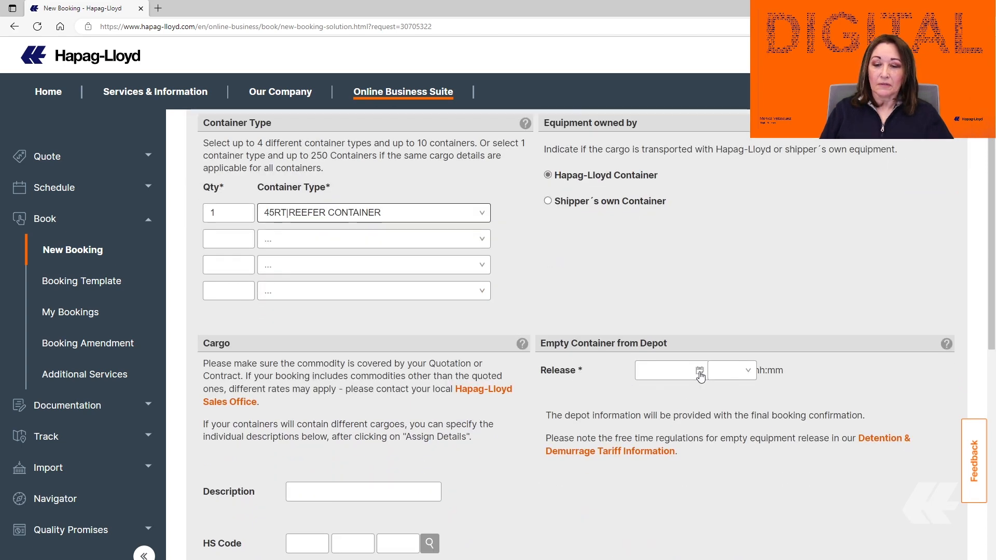
pyautogui.click(699, 372)
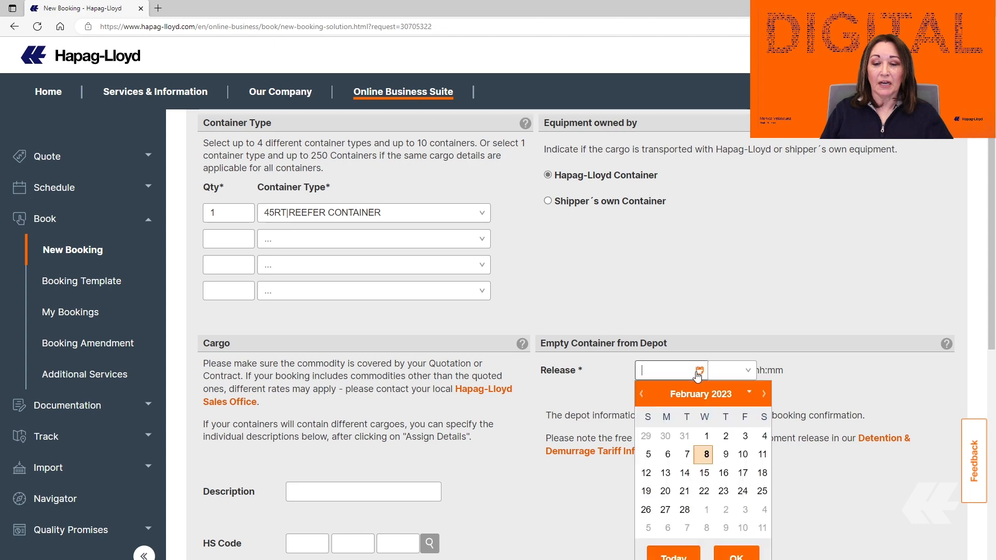
pyautogui.click(654, 473)
# - Describe the reefer cargo as frozen pork and assign the details to the requested container
pyautogui.scroll(-2, 599, 457)
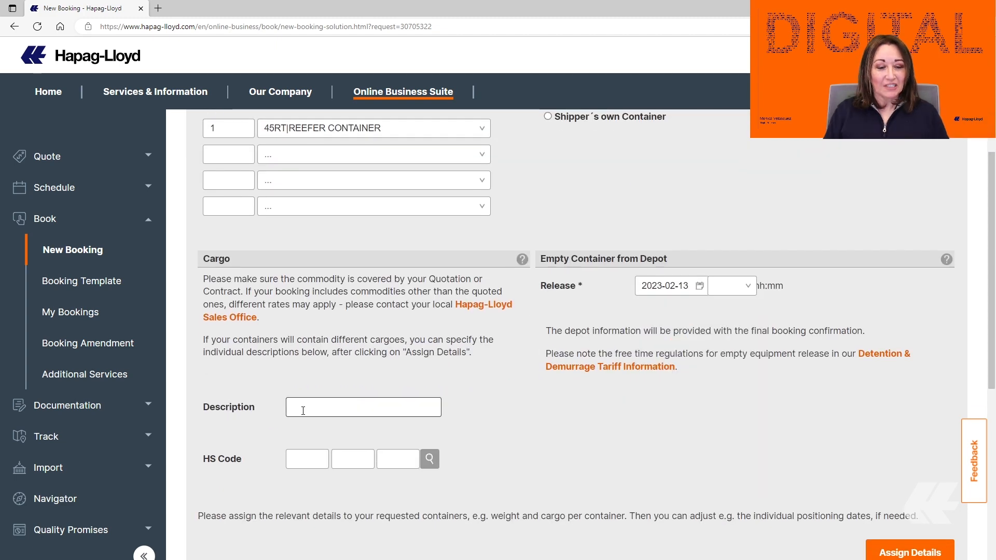
pyautogui.write('fro')
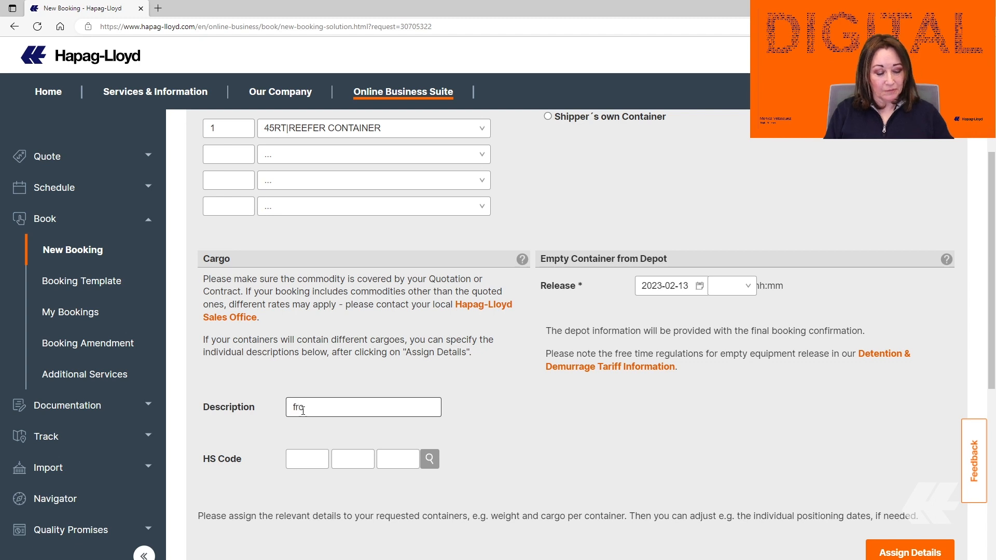
pyautogui.write('zen pork')
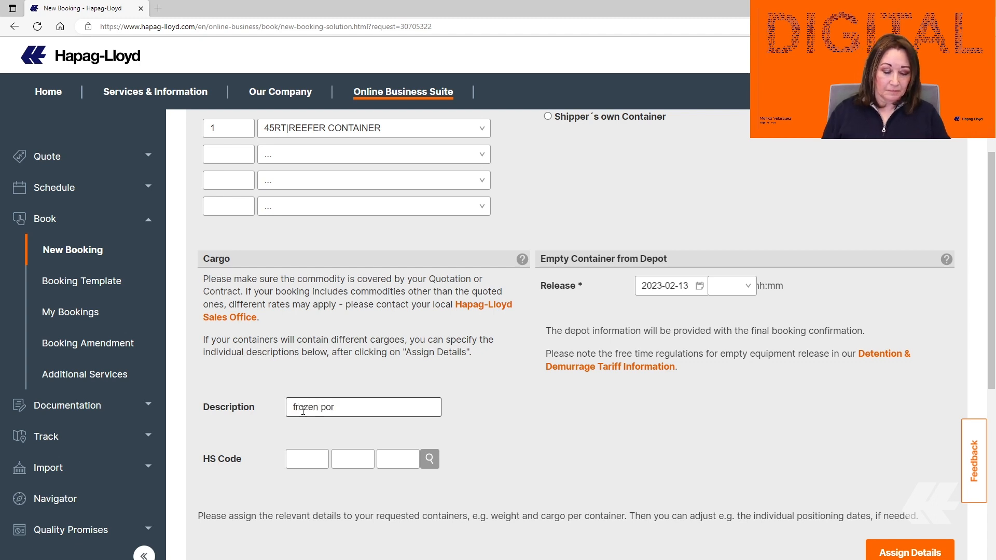
pyautogui.click(918, 554)
# - Set the temperature of reefer container 1 to -18 Celsius
pyautogui.scroll(-6, 311, 342)
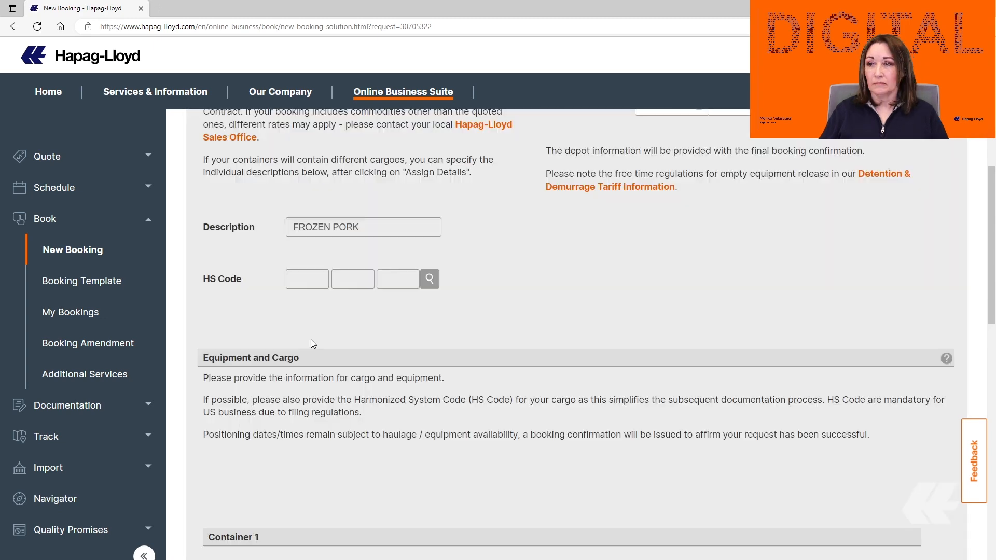
pyautogui.scroll(-3, 311, 341)
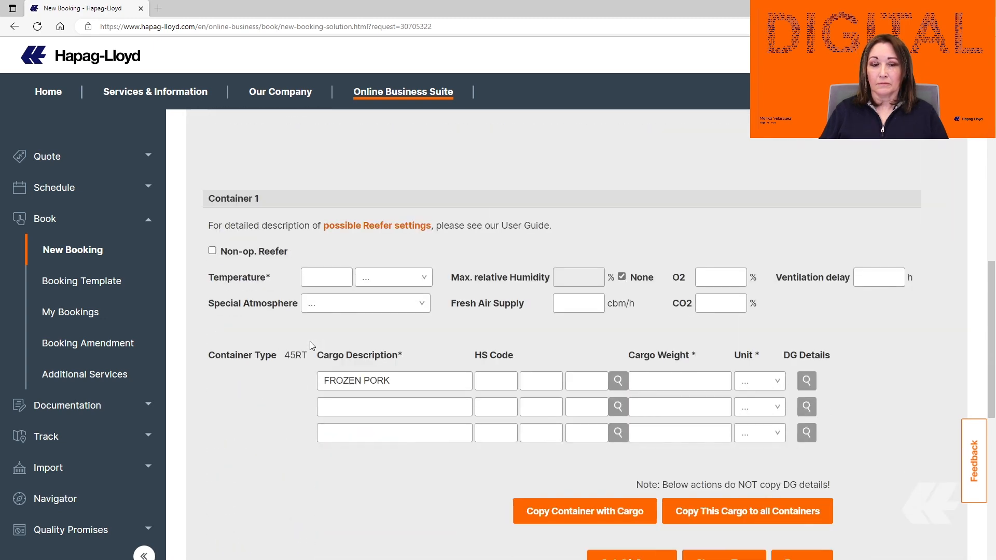
pyautogui.click(311, 276)
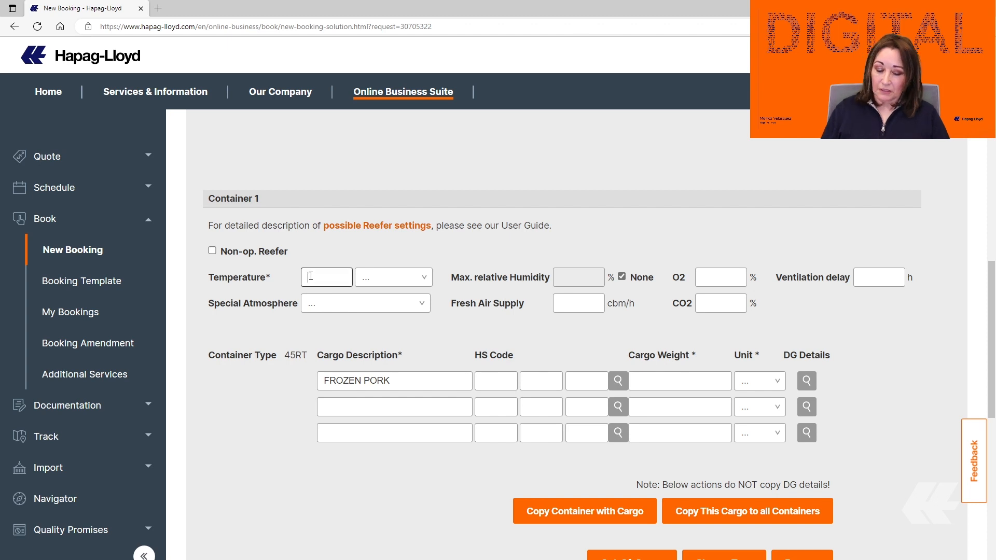
pyautogui.write('-18')
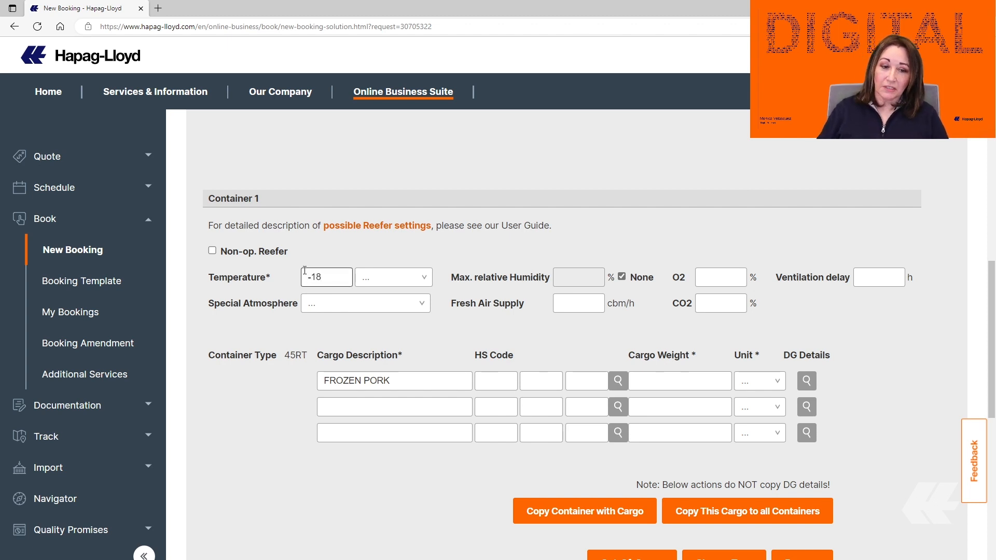
pyautogui.click(424, 285)
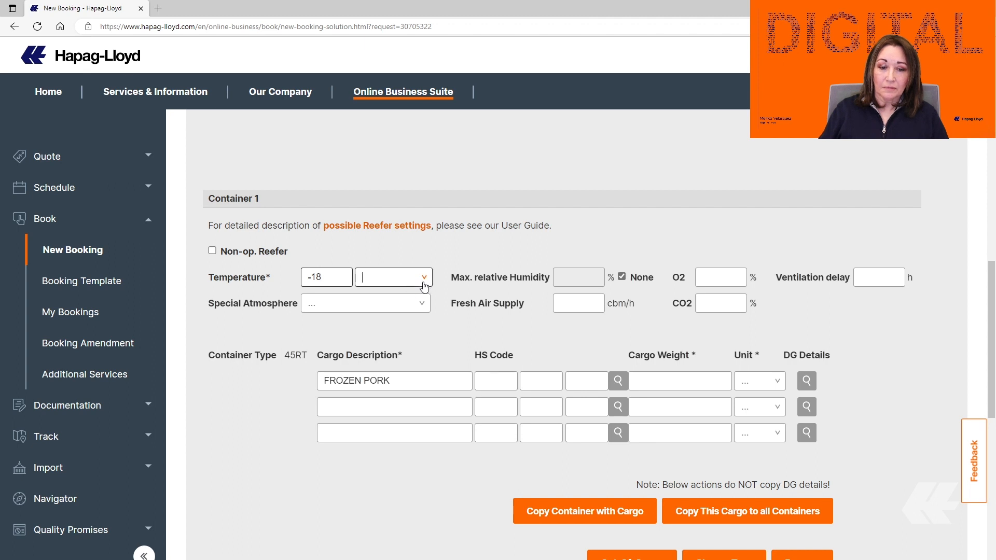
pyautogui.click(425, 284)
pyautogui.click(390, 311)
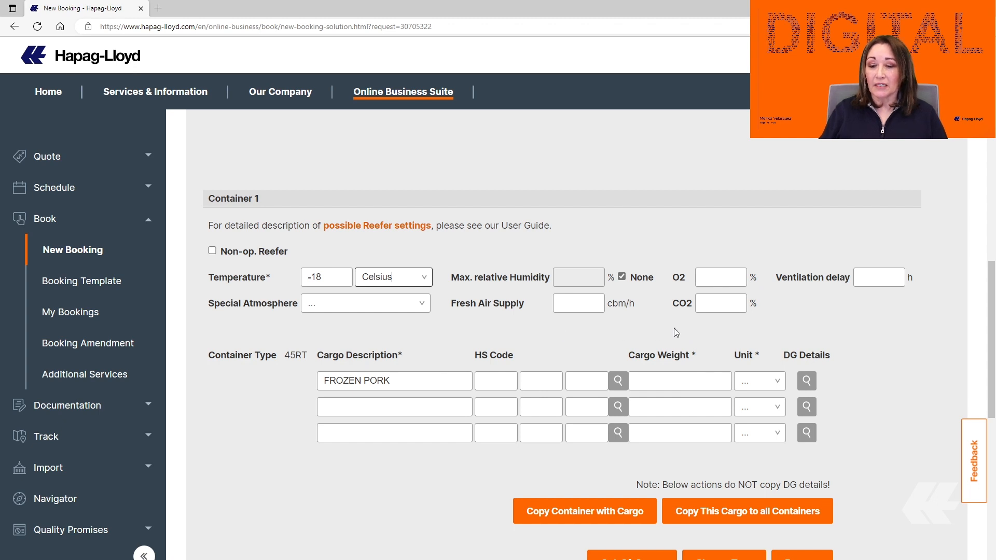
# - Set the frozen pork's cargo weight to 1800 kg
pyautogui.scroll(-2, 674, 327)
pyautogui.scroll(-2, 635, 392)
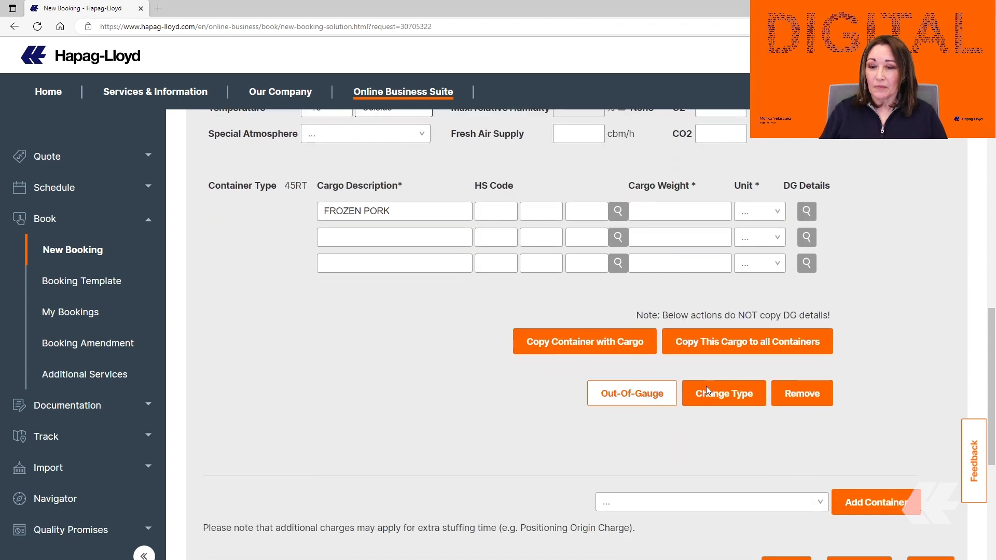
pyautogui.click(651, 211)
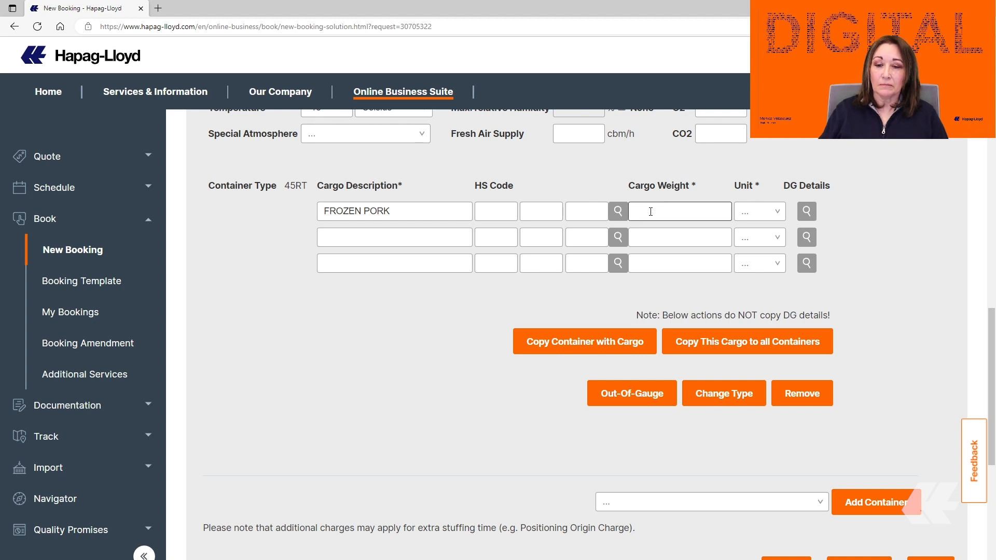
pyautogui.write('1800')
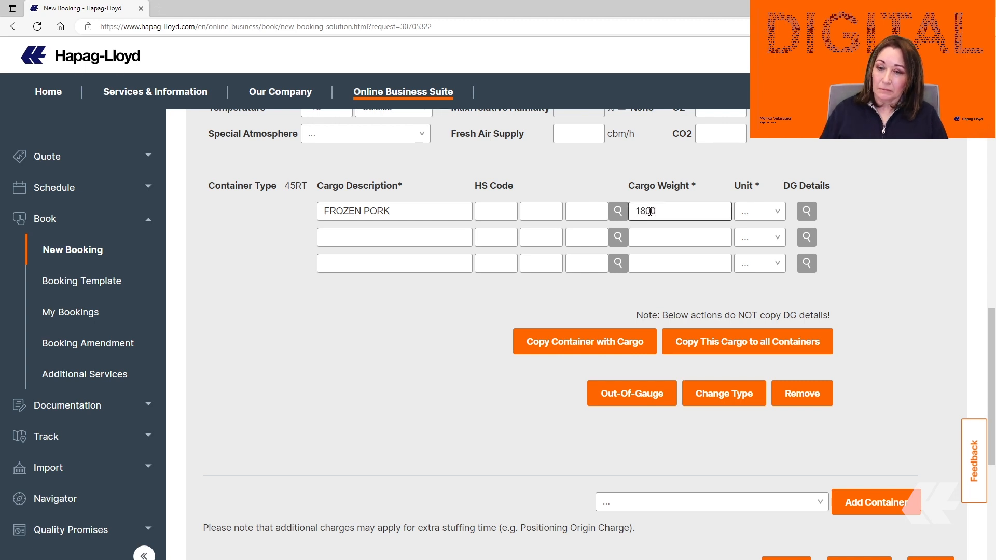
pyautogui.click(766, 215)
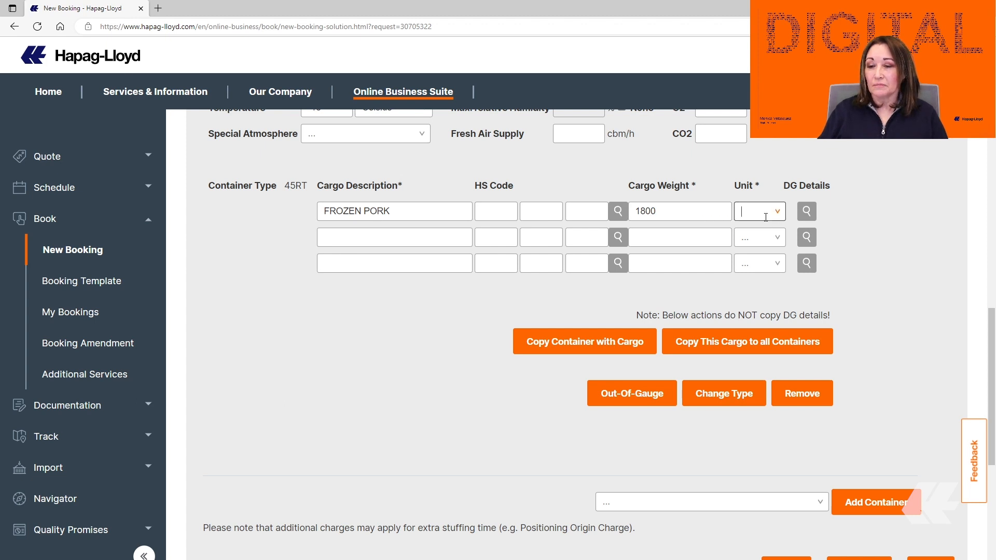
pyautogui.click(751, 243)
# - Copy the frozen pork cargo to all containers and continue to the next stage of the booking request
pyautogui.click(788, 342)
pyautogui.scroll(-2, 787, 343)
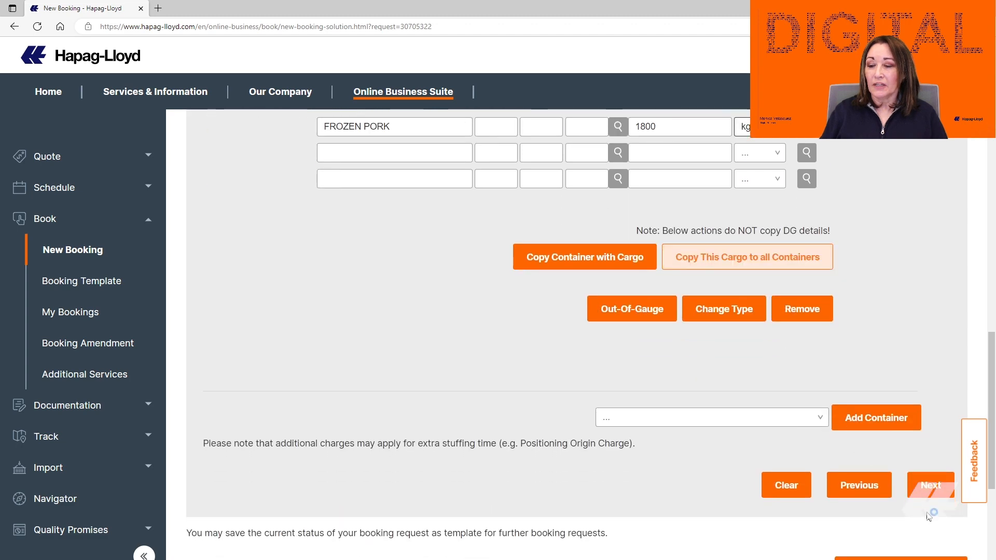
pyautogui.click(930, 486)
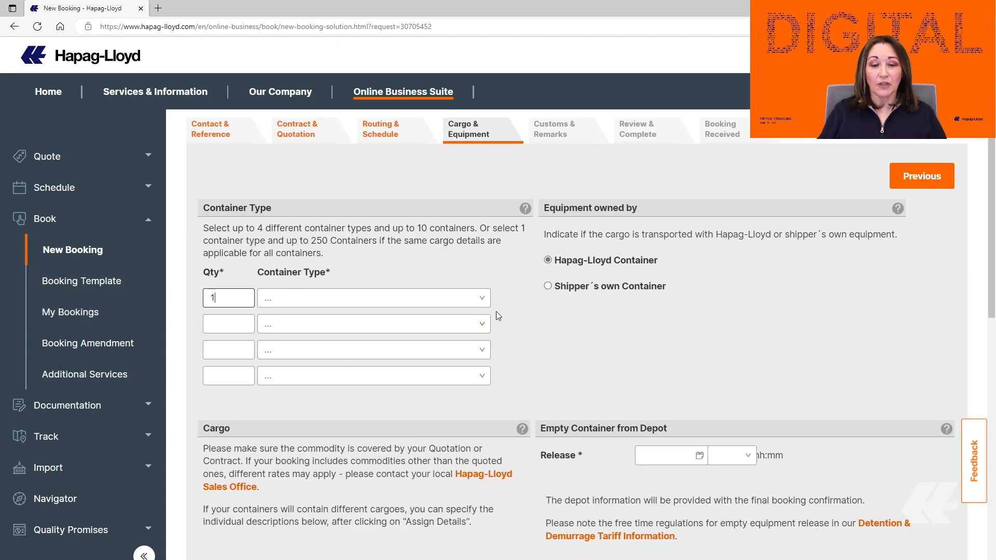
# - Choose 45UT High Cube Open Top as the container type and set its empty release date to 2023-02-14
pyautogui.click(482, 305)
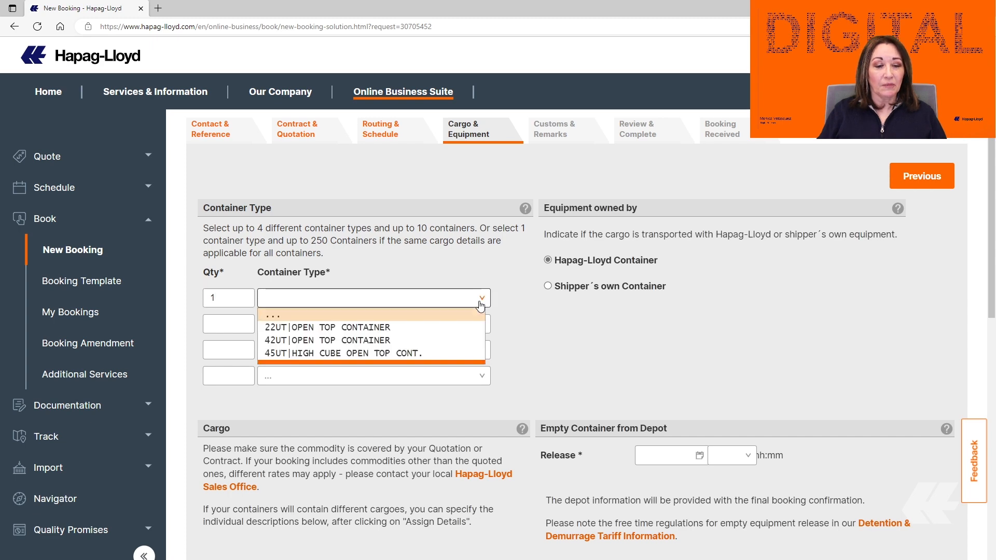
pyautogui.click(316, 355)
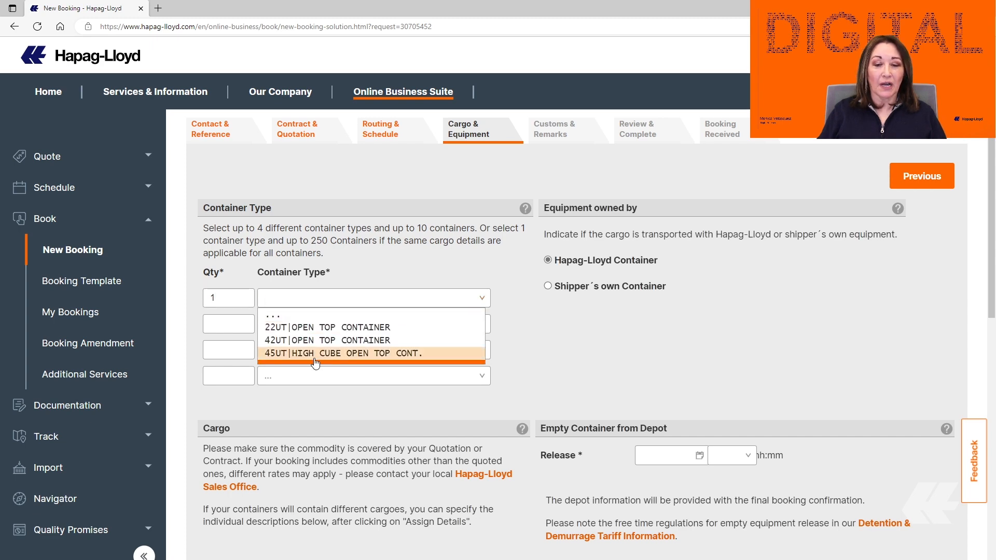
pyautogui.scroll(-2, 713, 362)
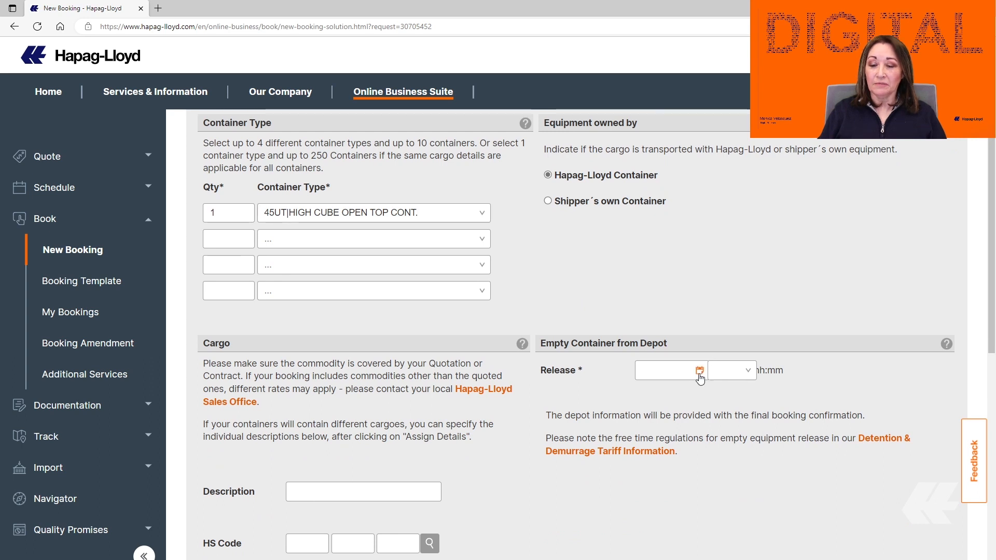
pyautogui.click(700, 371)
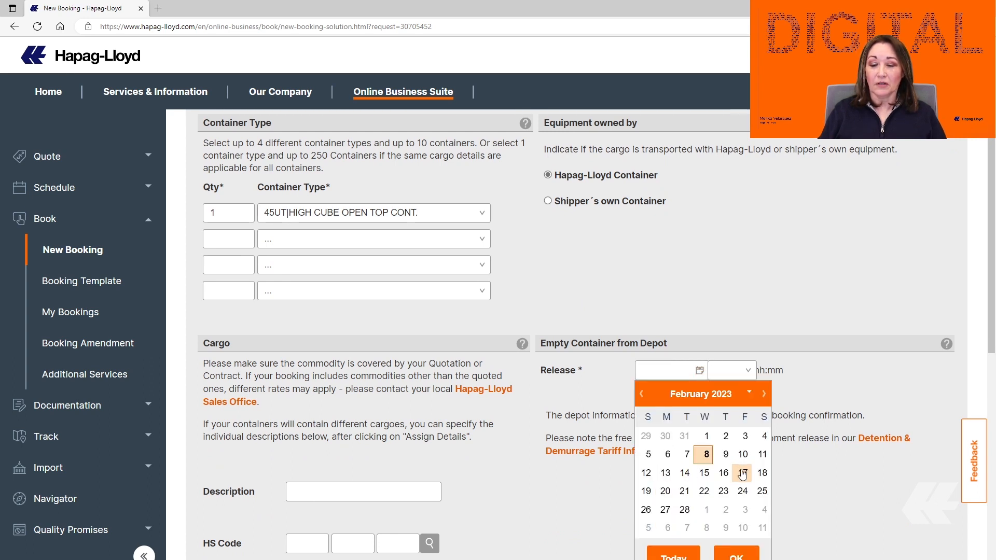
pyautogui.click(684, 476)
# - Enter machinery as the cargo description and assign the details to the requested open top container
pyautogui.scroll(-2, 467, 456)
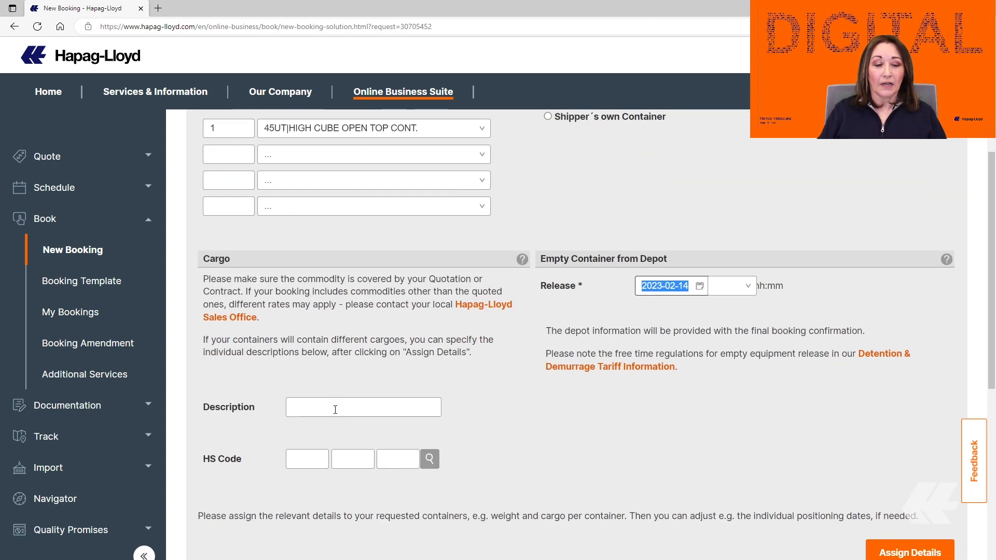
pyautogui.click(335, 409)
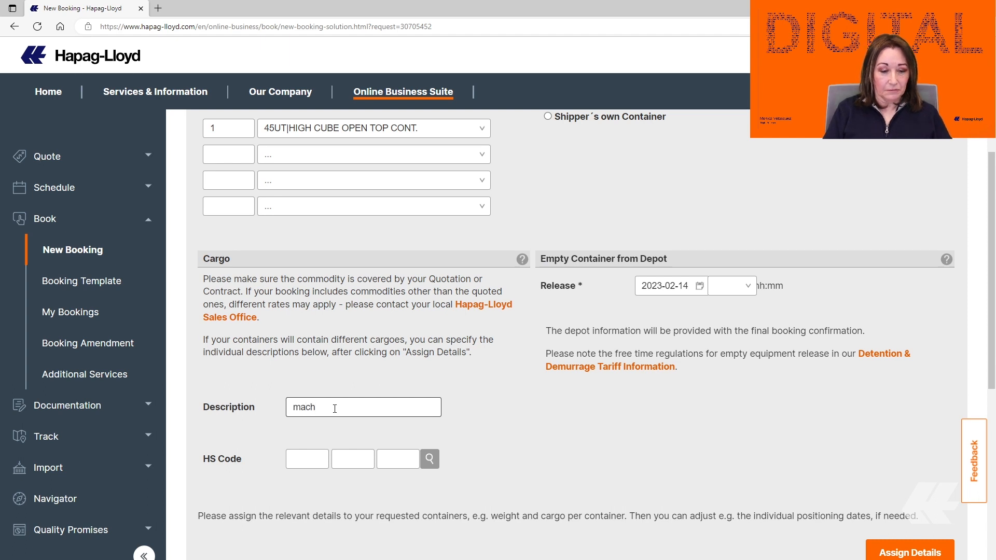
pyautogui.write('machinery')
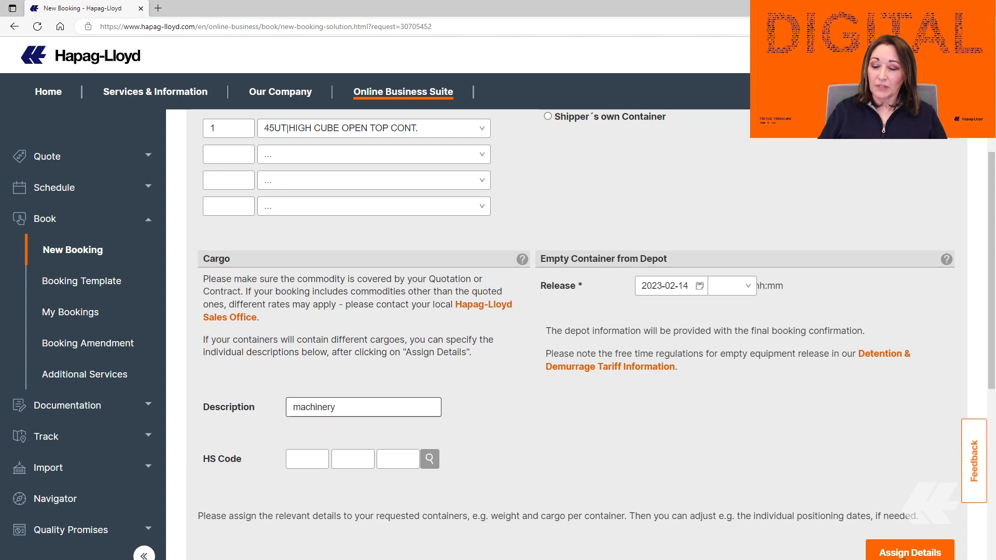
pyautogui.click(893, 557)
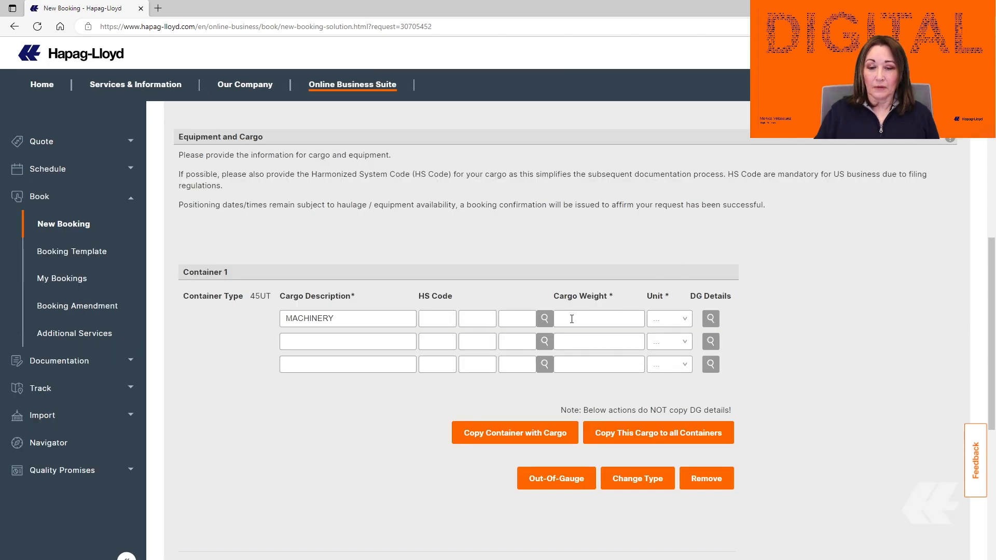
# - Set the machinery's cargo weight in container 1 to 14061 kg
pyautogui.click(569, 317)
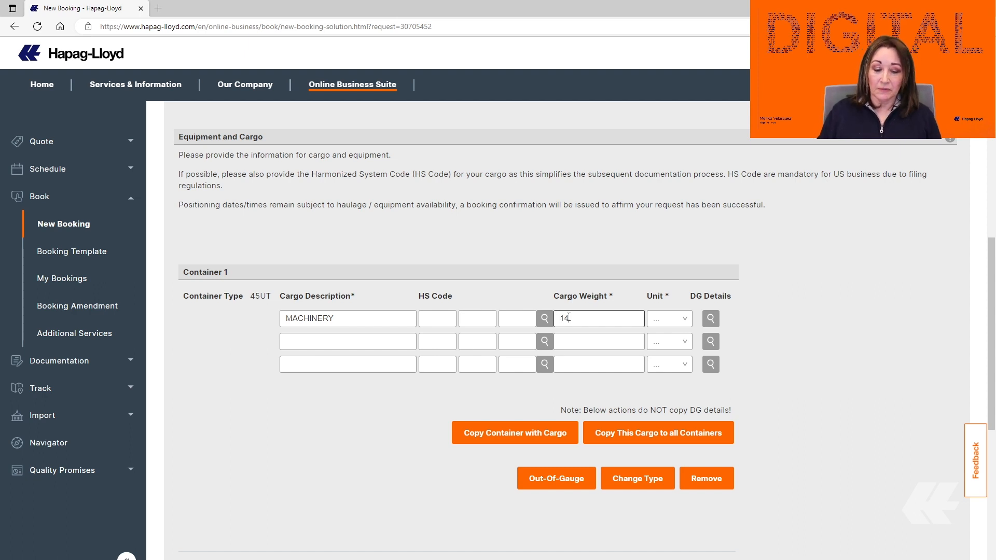
pyautogui.click(668, 320)
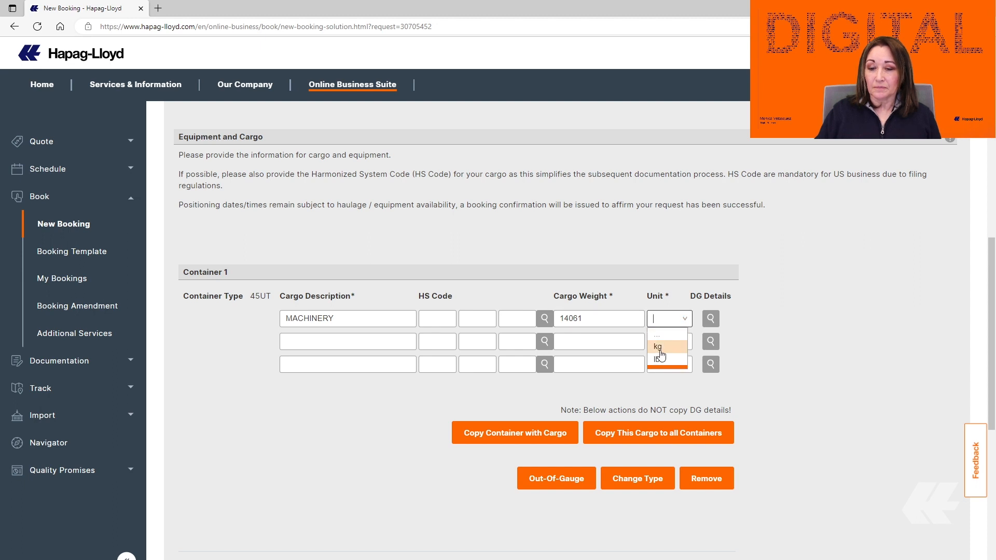
pyautogui.click(660, 349)
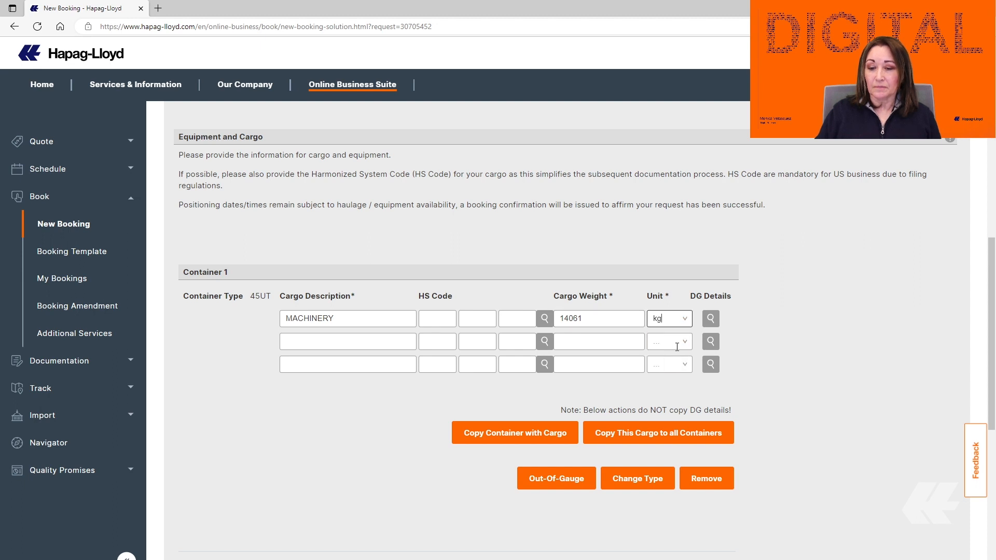
# - Declare container 1 as out-of-gauge and set its OOG length to 449 centimeters
pyautogui.click(546, 488)
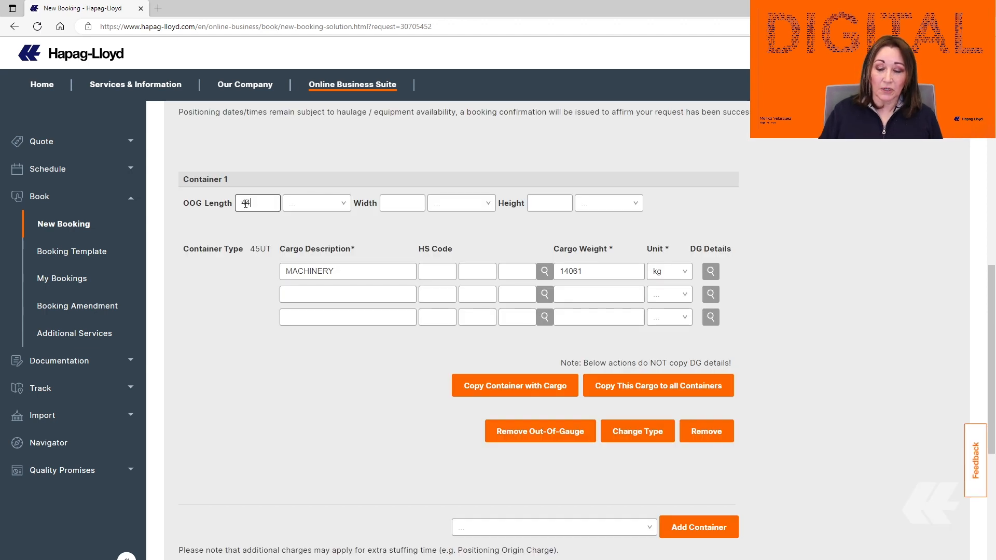
pyautogui.write('449')
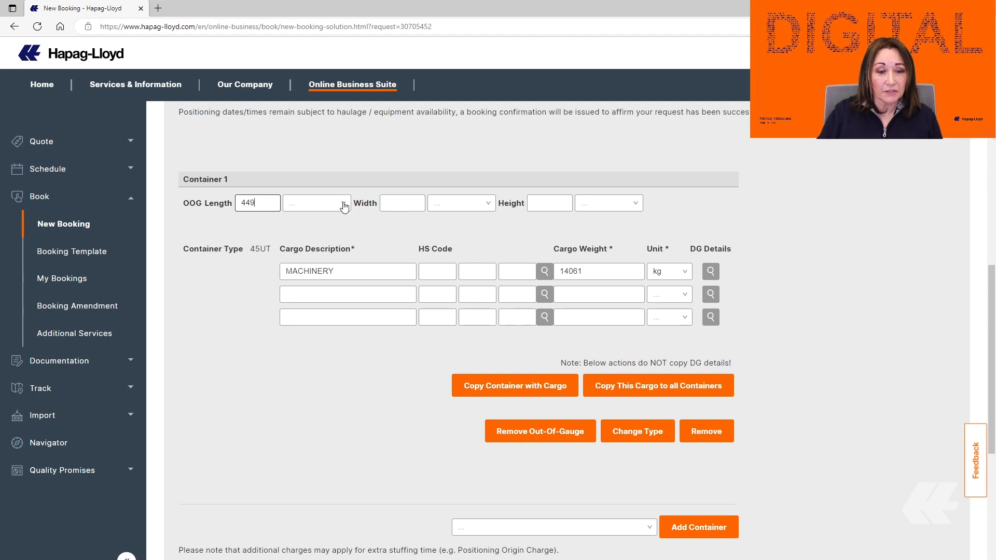
pyautogui.click(322, 206)
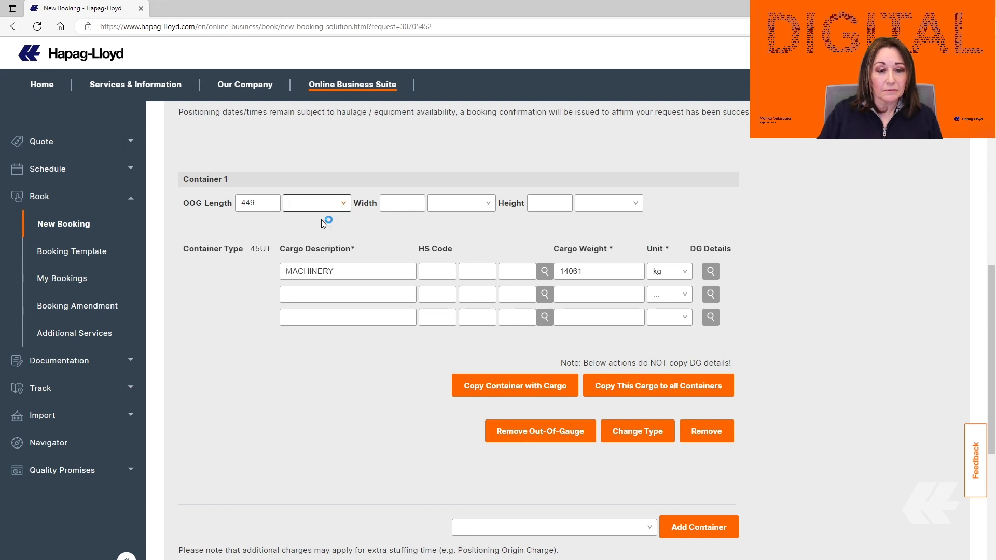
pyautogui.click(310, 231)
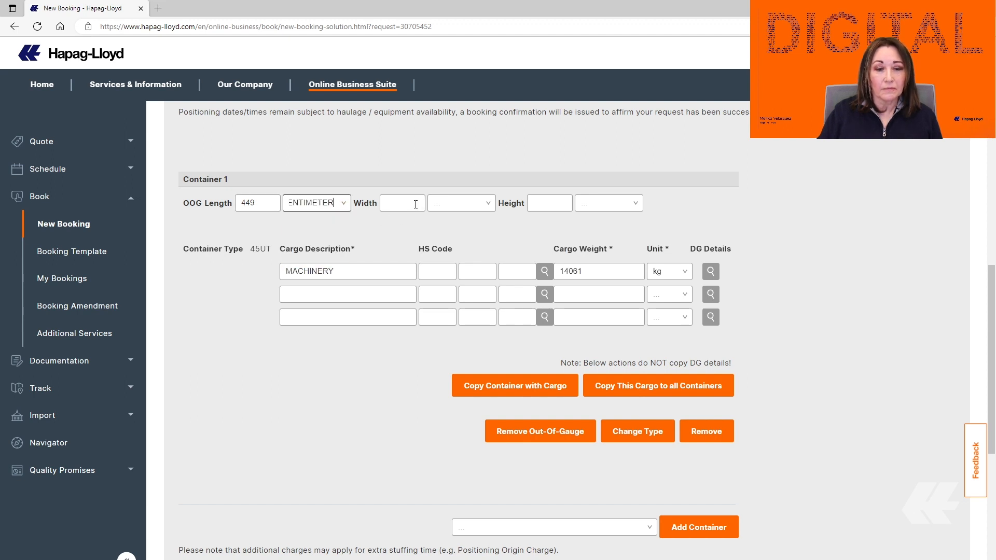
# - Set the out-of-gauge width of container 1 to 390 centimeters
pyautogui.click(411, 203)
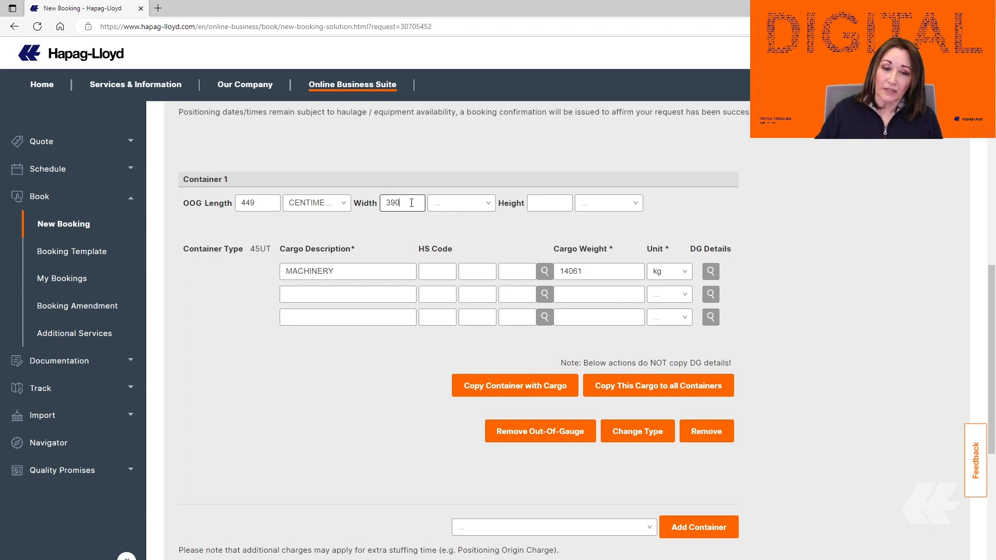
pyautogui.click(488, 208)
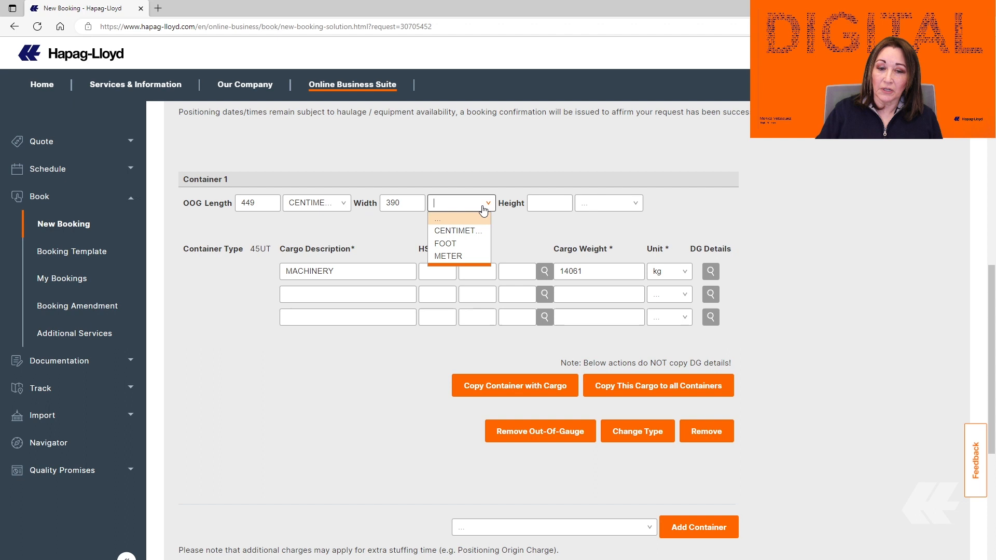
pyautogui.click(458, 229)
# - Set the out-of-gauge height of container 1 to 192 centimeters and continue to the next stage of the booking request
pyautogui.click(546, 206)
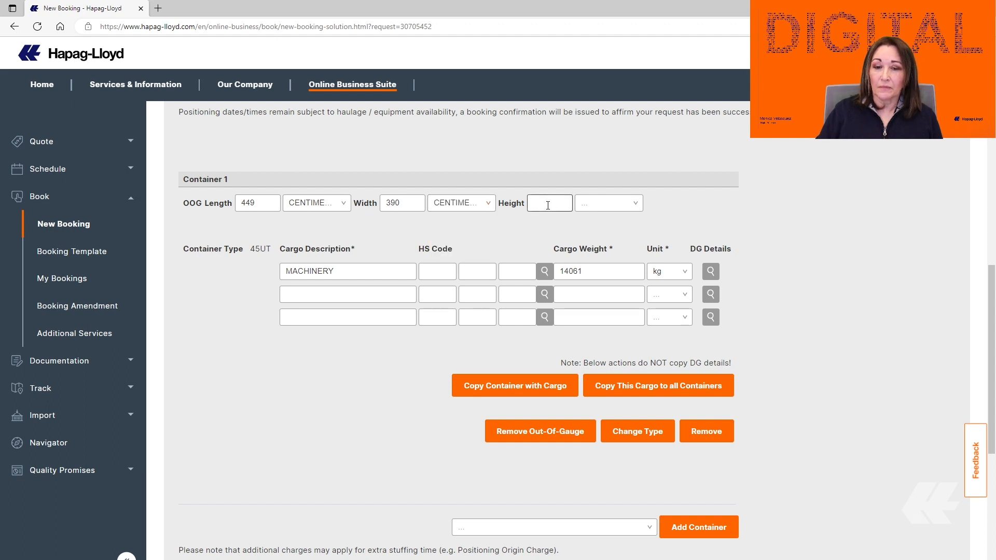
pyautogui.click(636, 207)
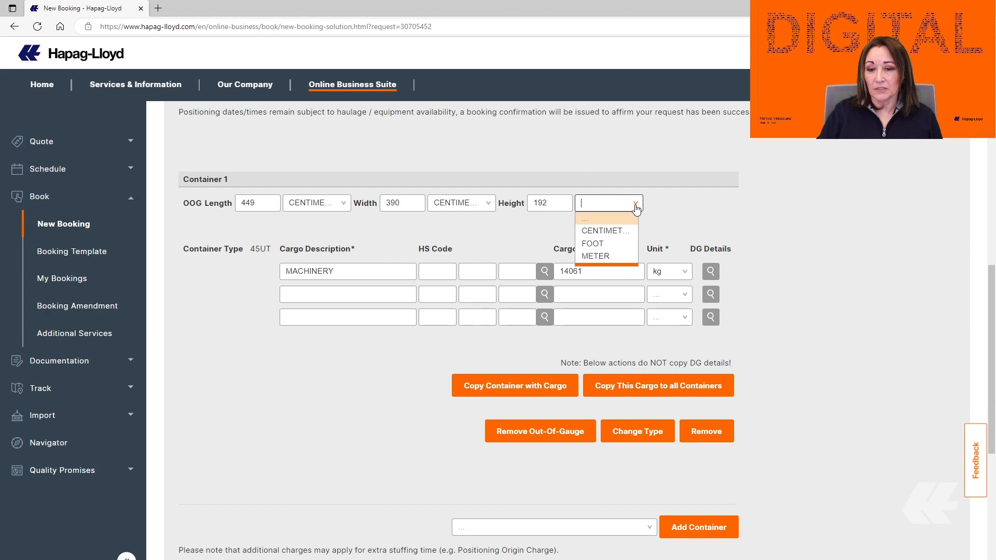
pyautogui.click(606, 232)
pyautogui.scroll(-3, 631, 266)
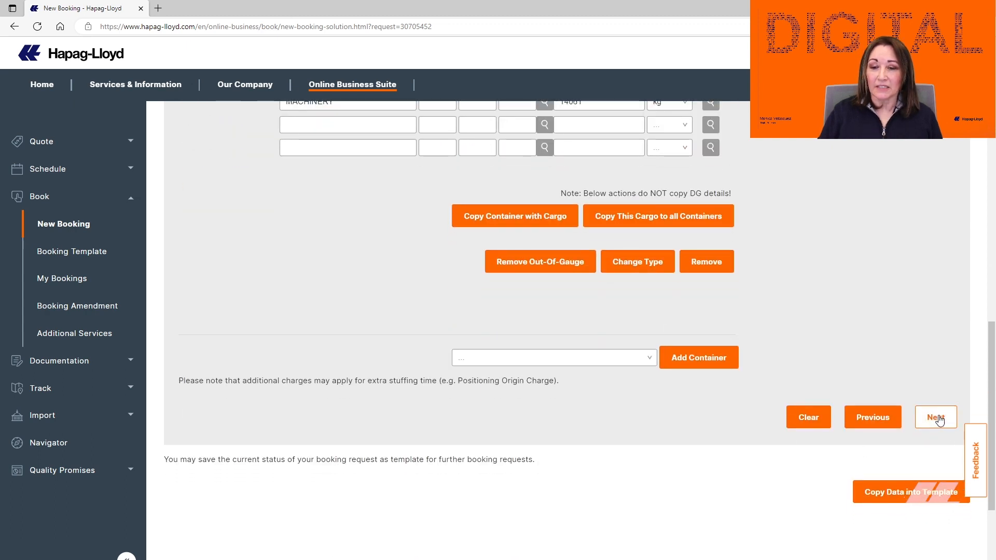
pyautogui.click(934, 415)
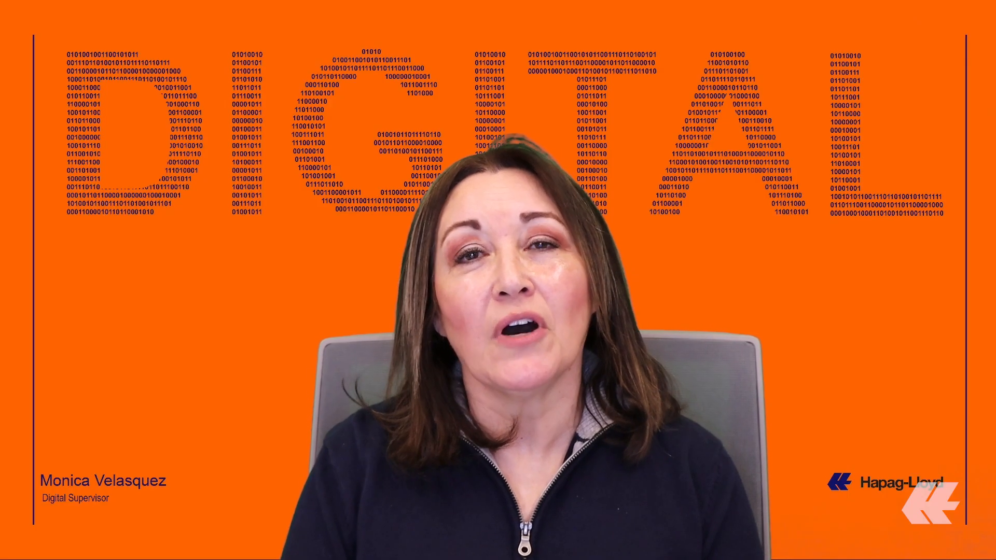